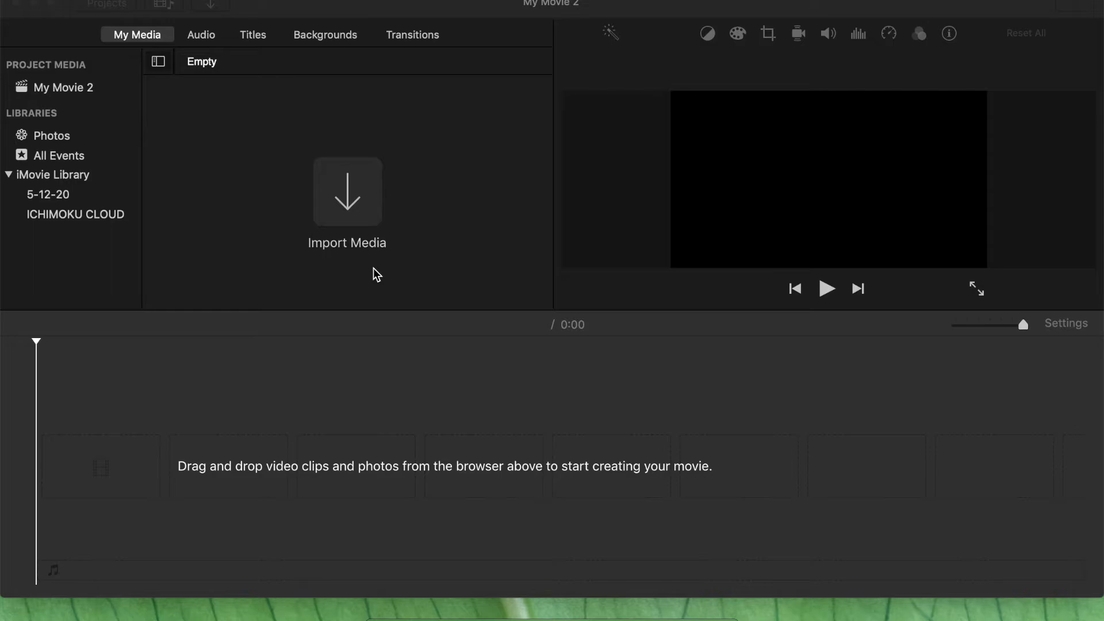
Step: Open iMovie and create a new Movie project
{"action": "key", "text": "F4"}
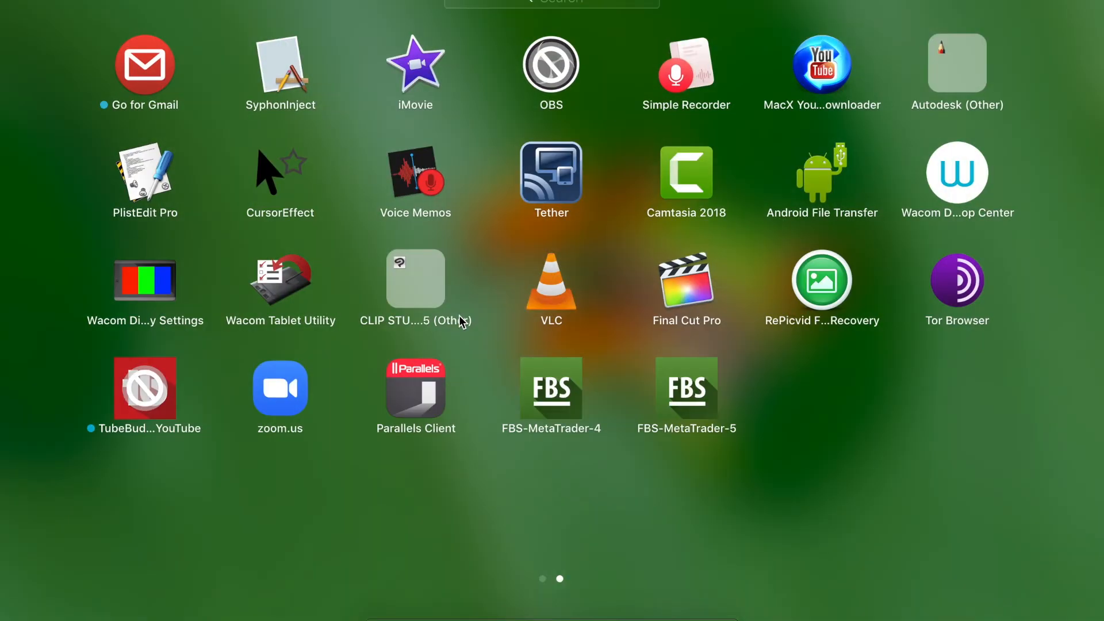
{"action": "left_click", "coordinate": [417, 83]}
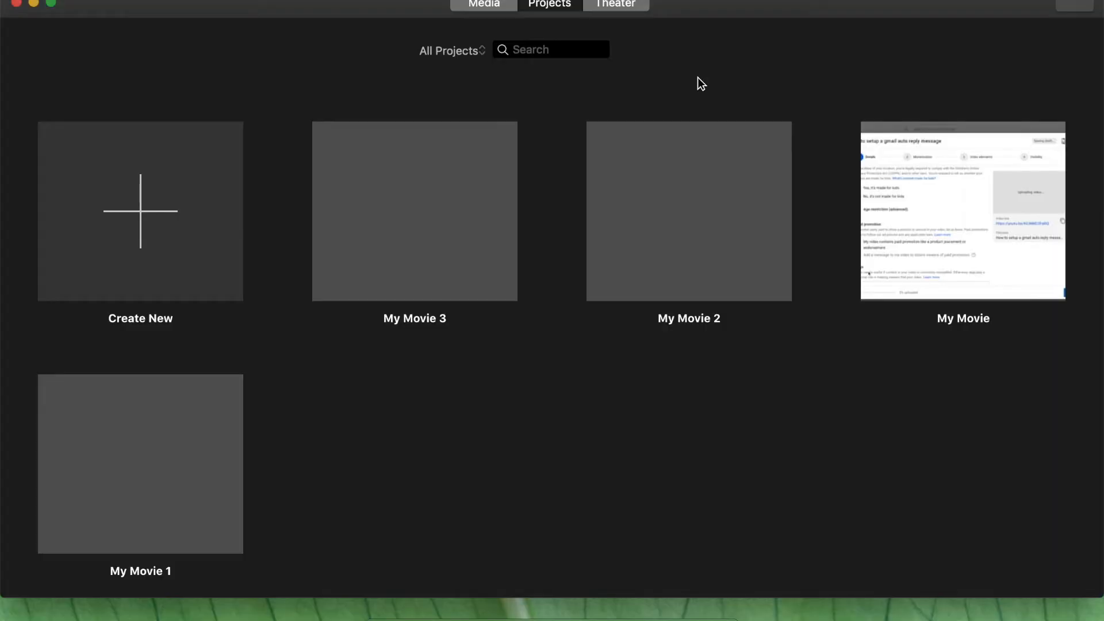
{"action": "left_click", "coordinate": [173, 260]}
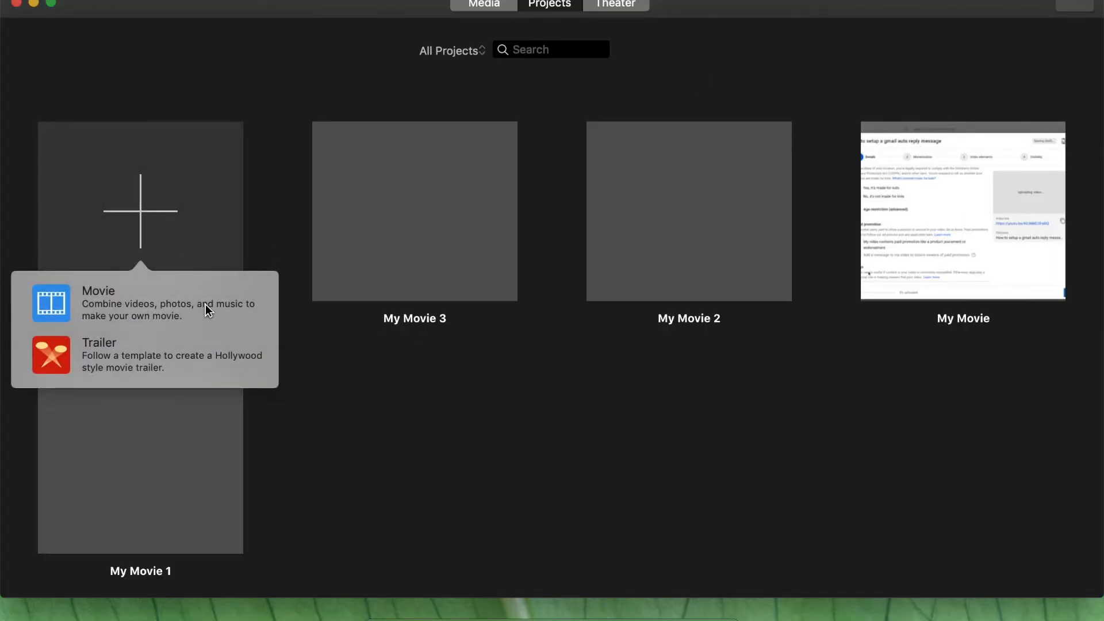
{"action": "left_click", "coordinate": [205, 304]}
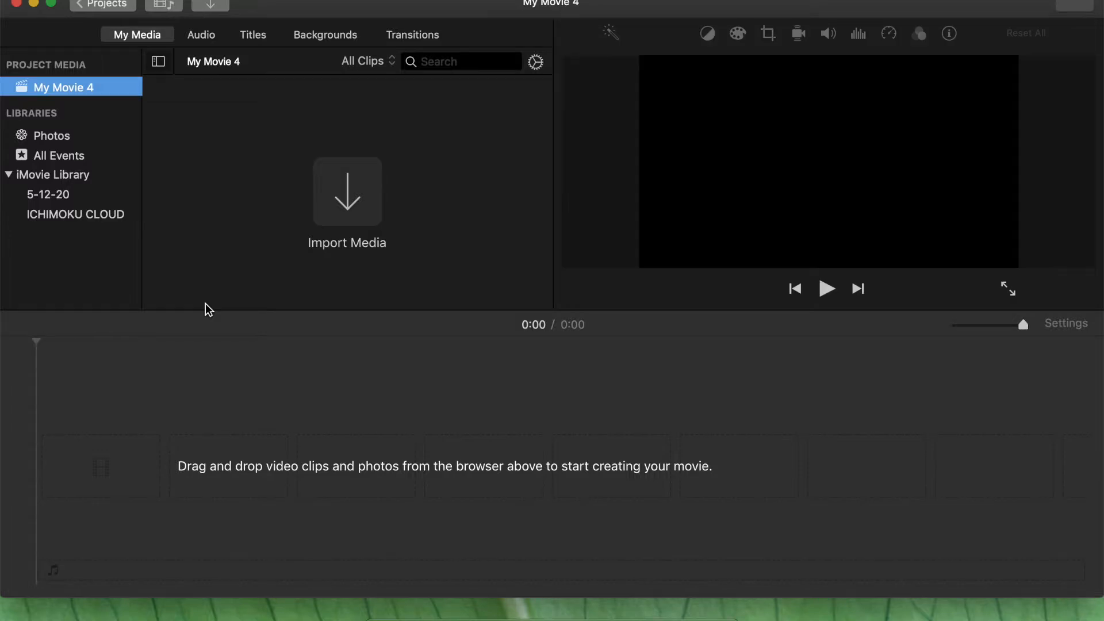
{"action": "left_click", "coordinate": [410, 420]}
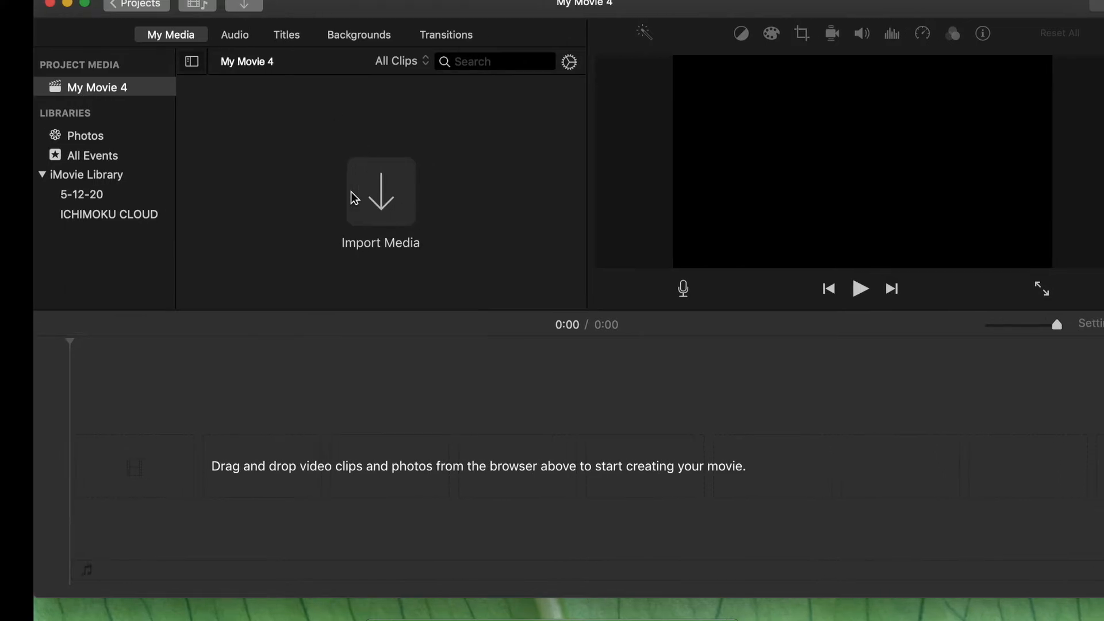
Step: Add the 9-second intro MP4 and the ads MOV screen recording from the desktop Movies stack to the timeline, intro first
{"action": "key", "text": "ctrl+Right"}
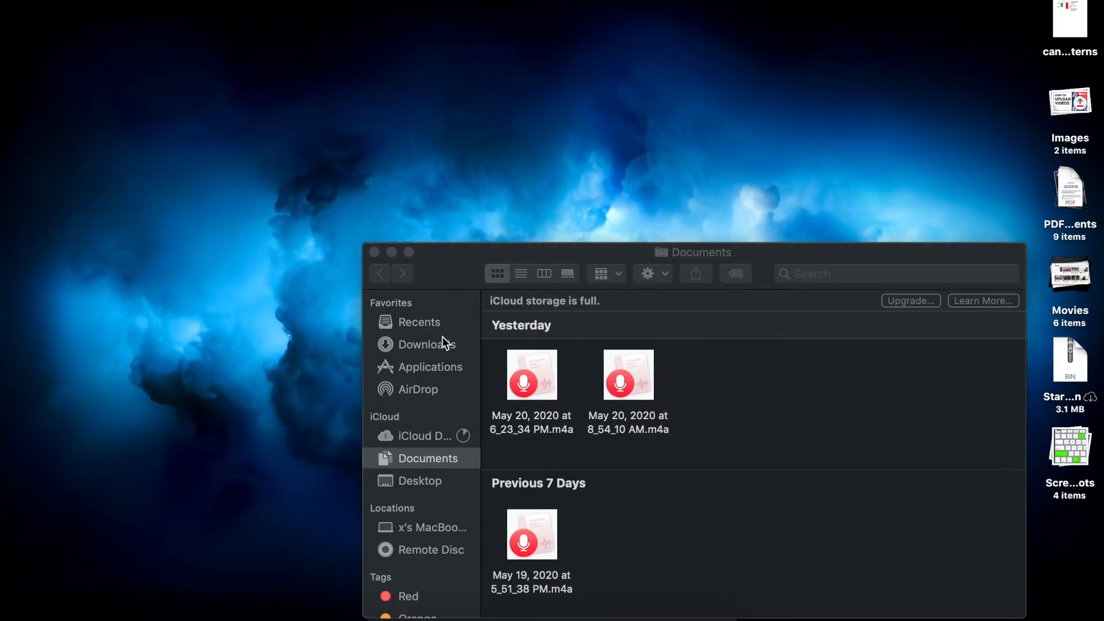
{"action": "left_click", "coordinate": [374, 252]}
{"action": "left_click", "coordinate": [1065, 281]}
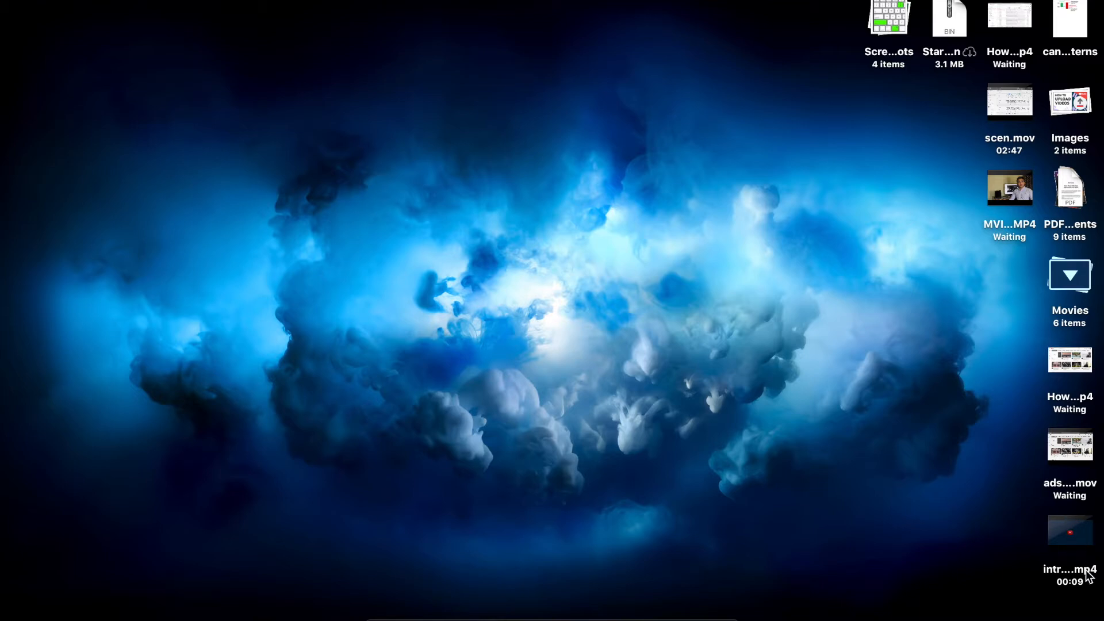
{"action": "left_click_drag", "start_coordinate": [1065, 557], "coordinate": [94, 468]}
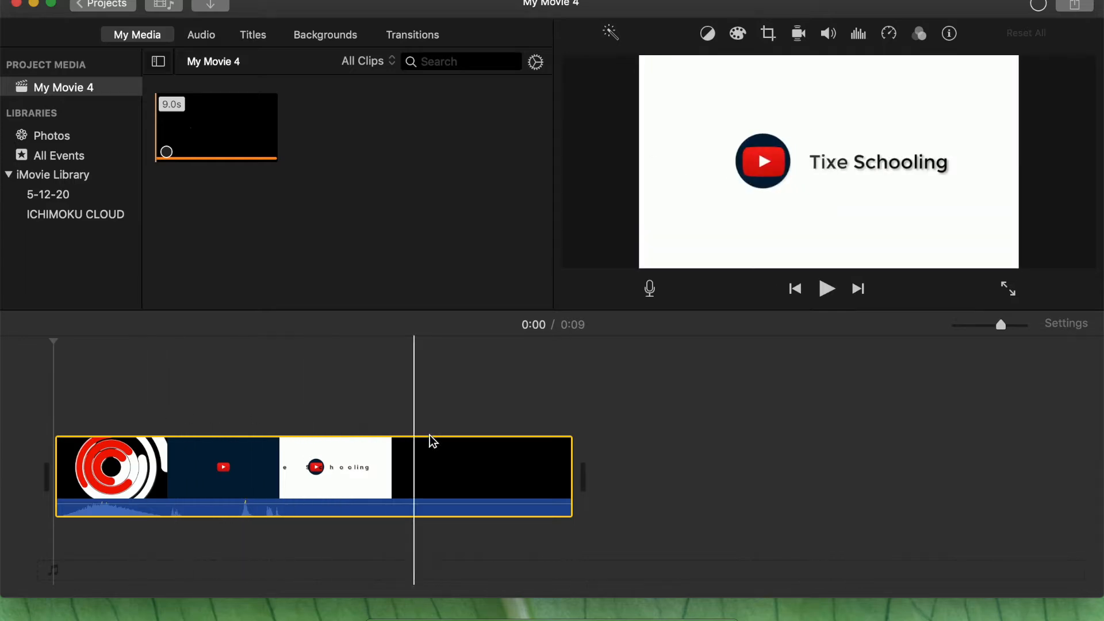
{"action": "key", "text": "ctrl+Right"}
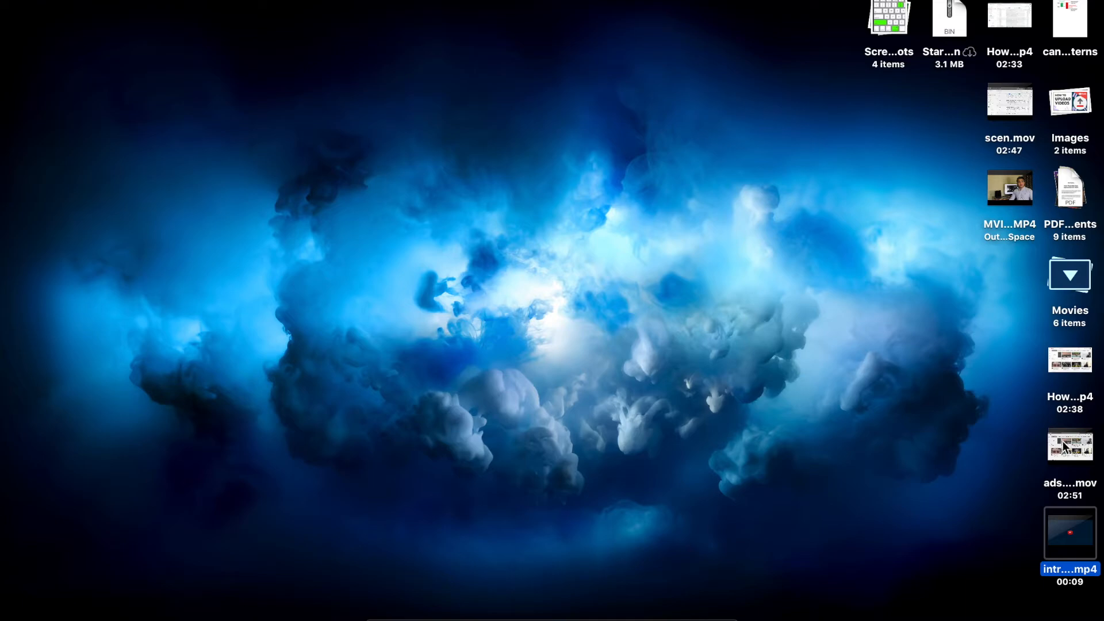
{"action": "left_click_drag", "start_coordinate": [1071, 447], "coordinate": [638, 476]}
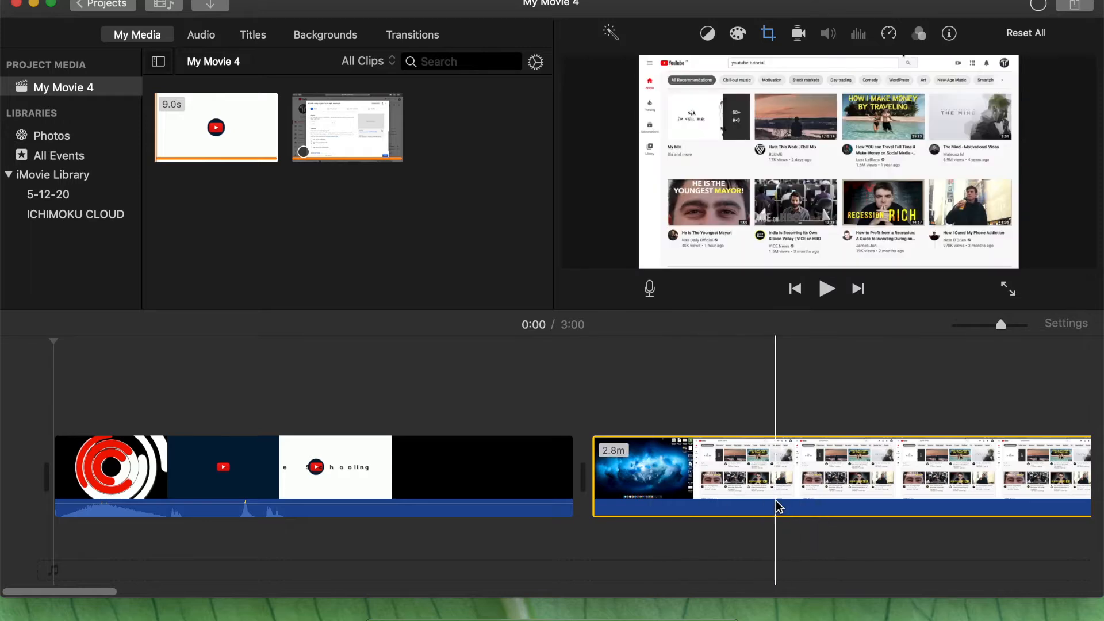
Step: Bring the y2mate No Copyright piano music video from Finder into the project and place it after the screen recording in the main track
{"action": "key", "text": "ctrl+Right"}
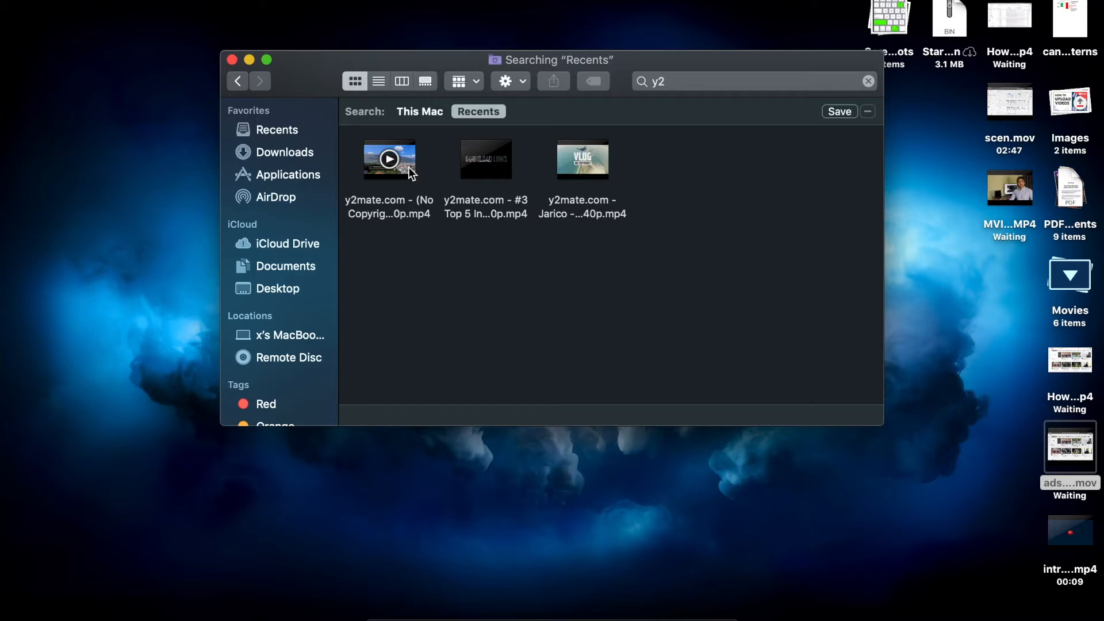
{"action": "left_click_drag", "start_coordinate": [412, 173], "coordinate": [760, 377]}
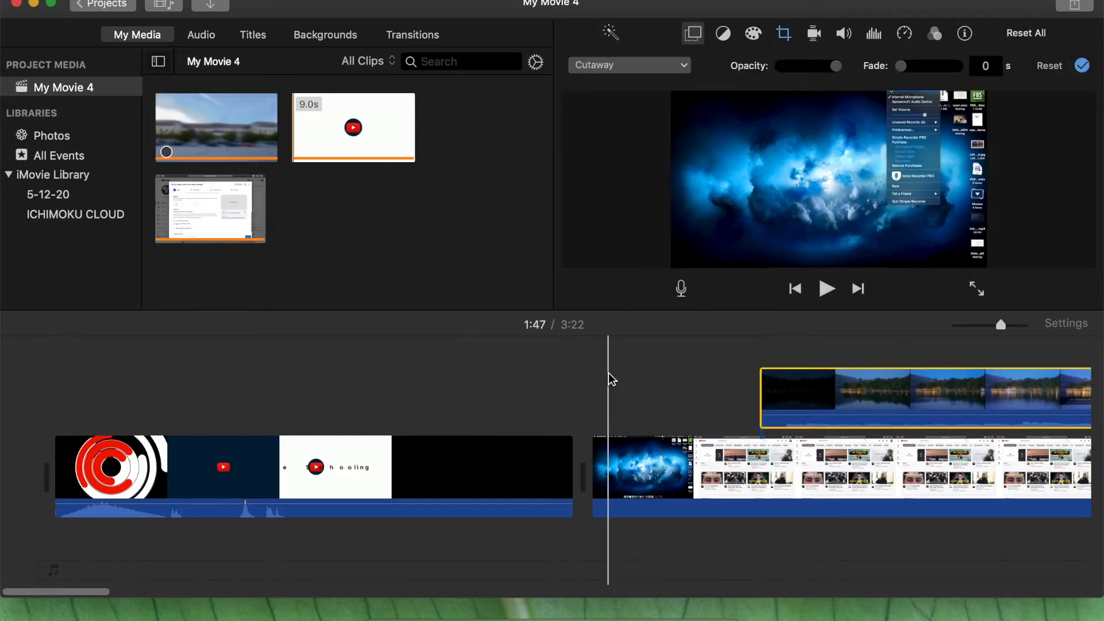
{"action": "key", "text": "super+minus"}
{"action": "key", "text": "super+minus"}
{"action": "key", "text": "super+minus"}
{"action": "key", "text": "super+minus"}
{"action": "left_click_drag", "start_coordinate": [167, 397], "coordinate": [246, 480]}
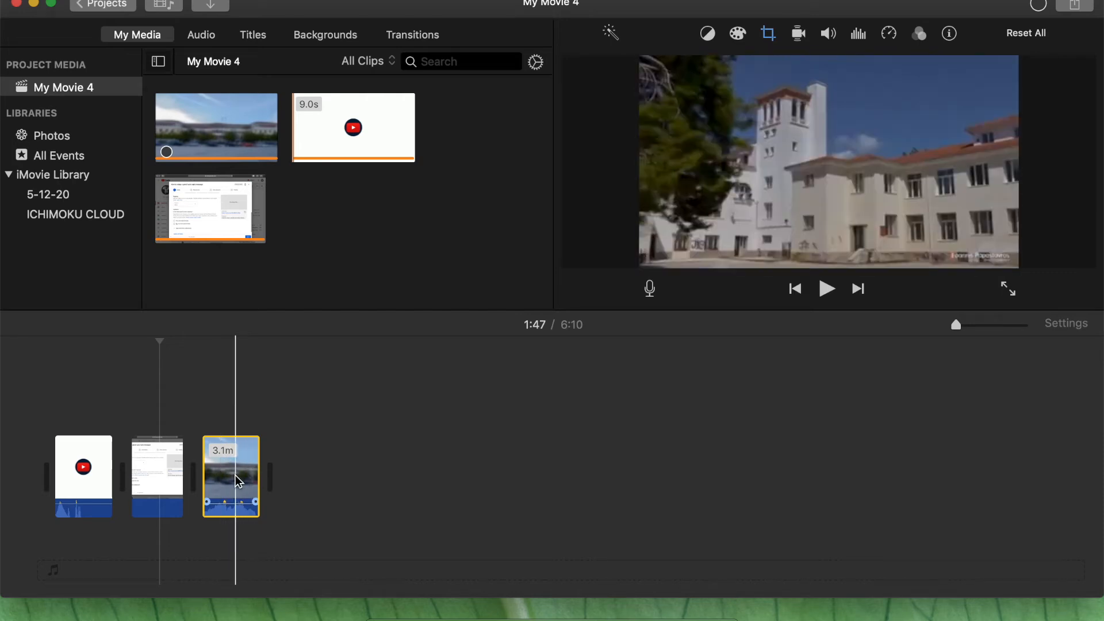
Step: Detach the audio from the piano music video clip
{"action": "key", "text": "super+equal"}
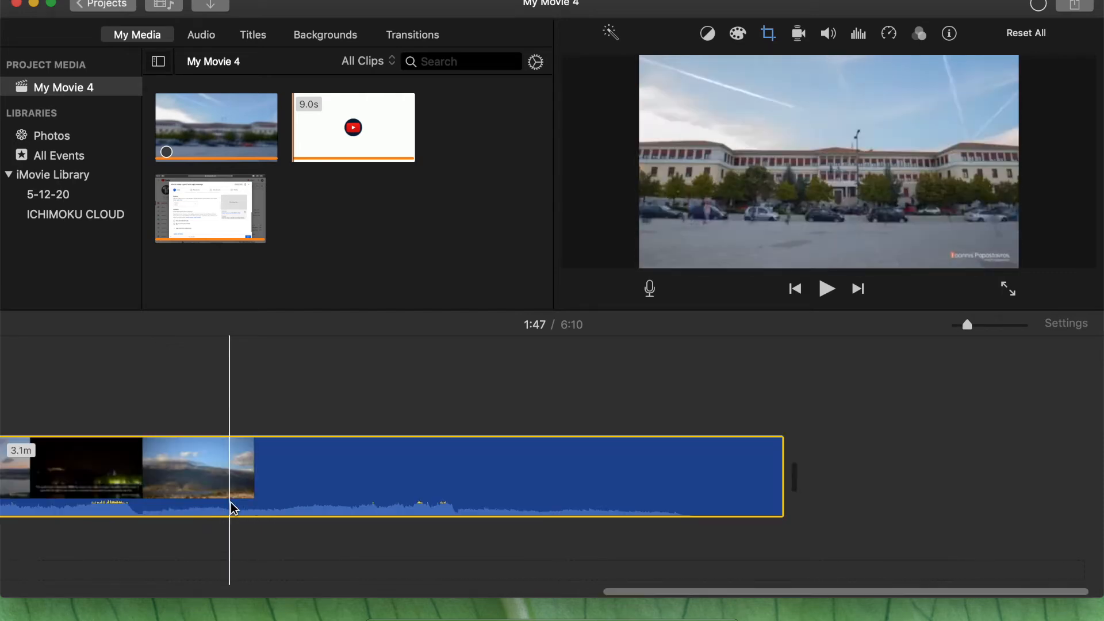
{"action": "key", "text": "super+minus"}
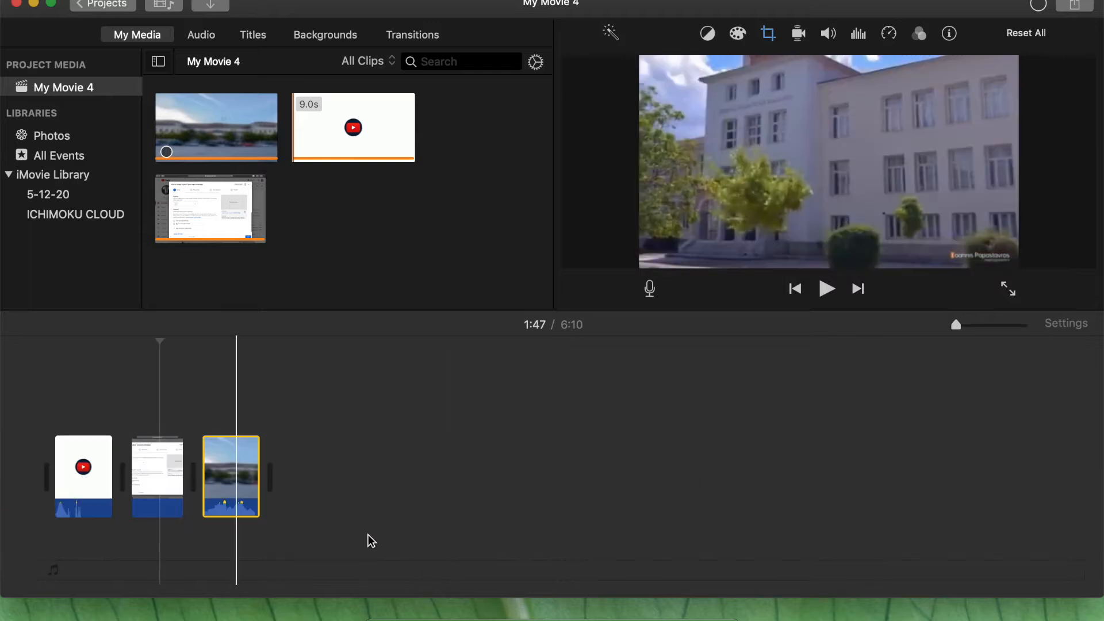
{"action": "right_click", "coordinate": [238, 469]}
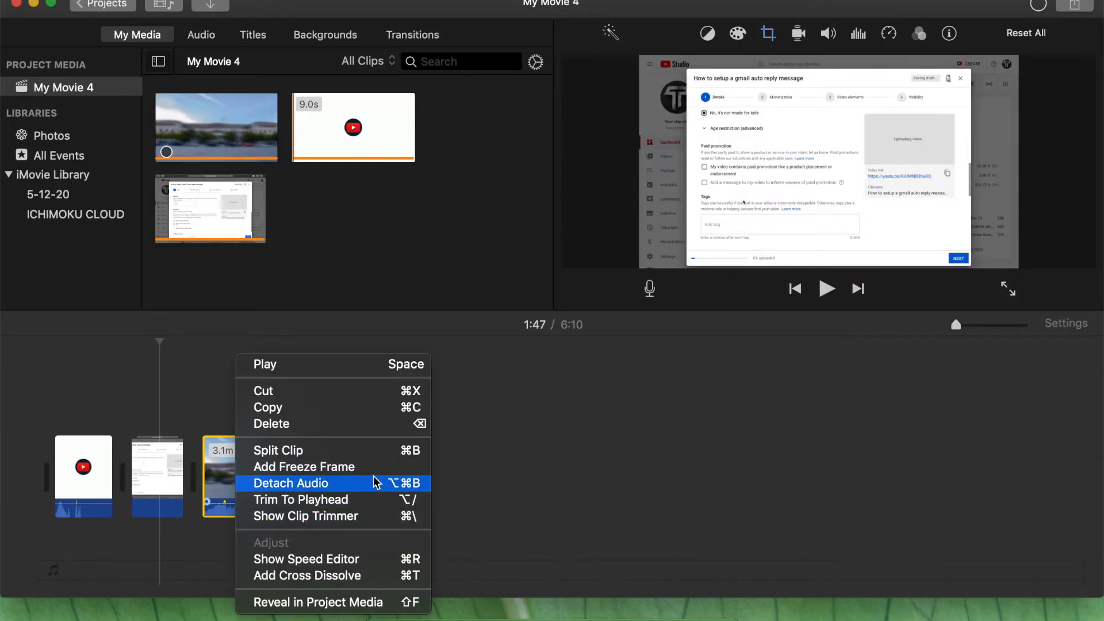
{"action": "left_click", "coordinate": [327, 490]}
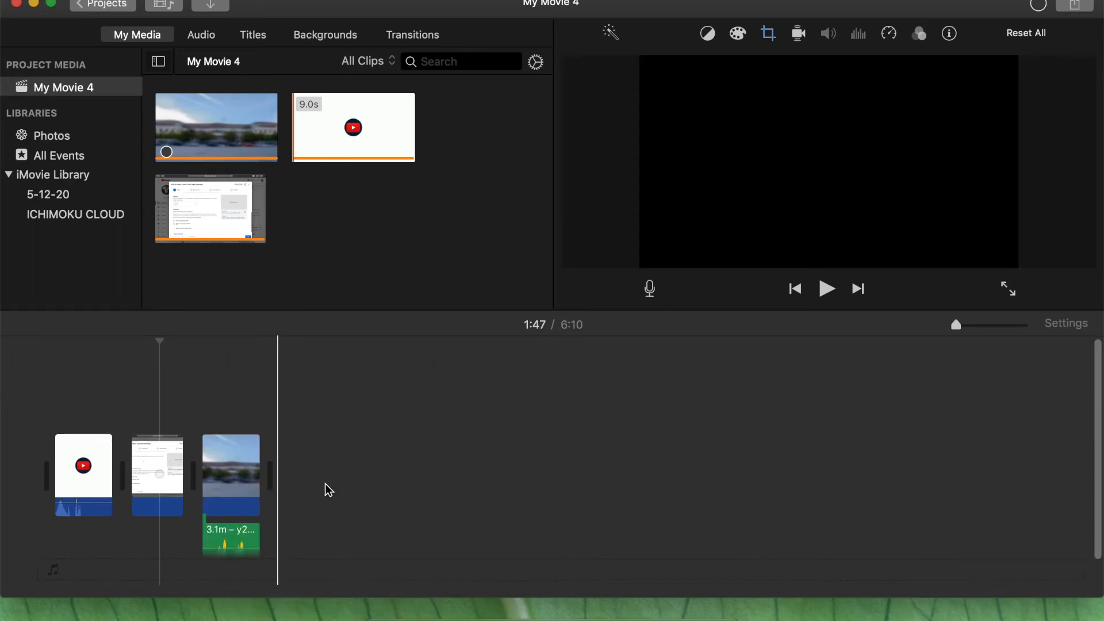
Step: Move the detached piano music audio earlier so that it starts under the end of the screen recording
{"action": "key", "text": "super+plus"}
{"action": "scroll", "coordinate": [325, 489], "scroll_direction": "left", "scroll_amount": 12}
{"action": "scroll", "coordinate": [328, 489], "scroll_direction": "left", "scroll_amount": 10}
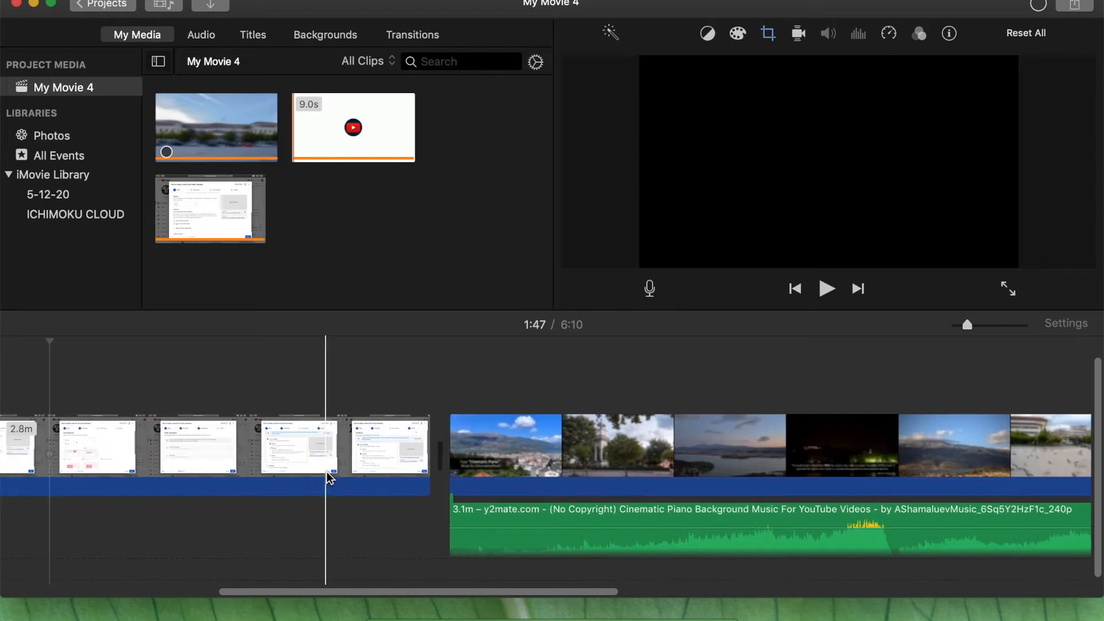
{"action": "left_click_drag", "start_coordinate": [585, 509], "coordinate": [455, 514]}
{"action": "left_click", "coordinate": [347, 531]}
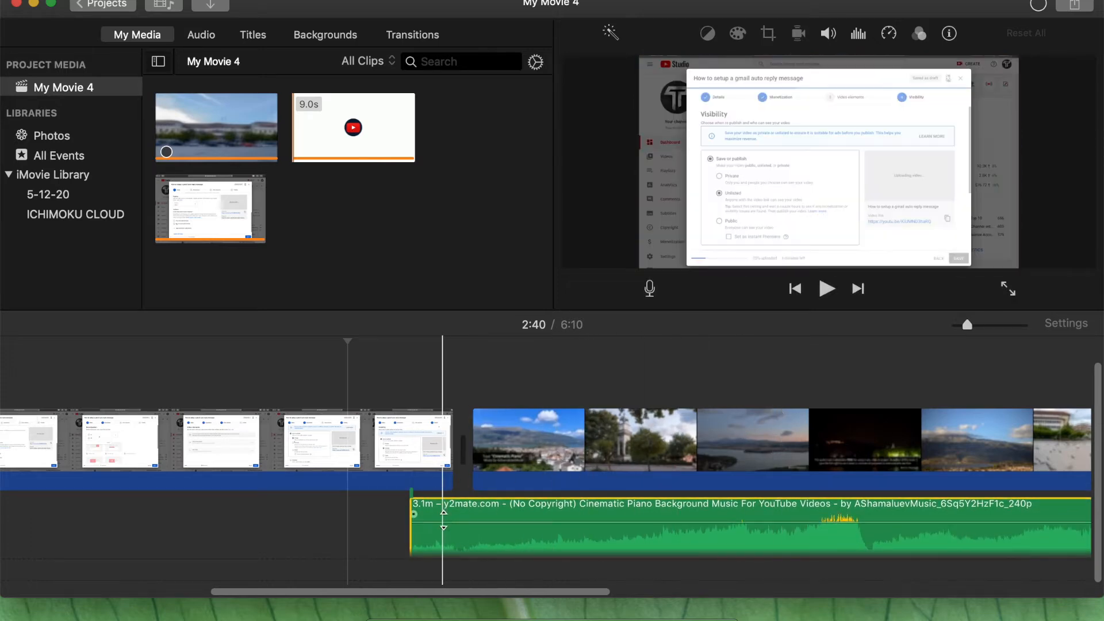
Step: Delete the video part of the piano music clip from the timeline, keeping only its detached audio
{"action": "left_click", "coordinate": [653, 445]}
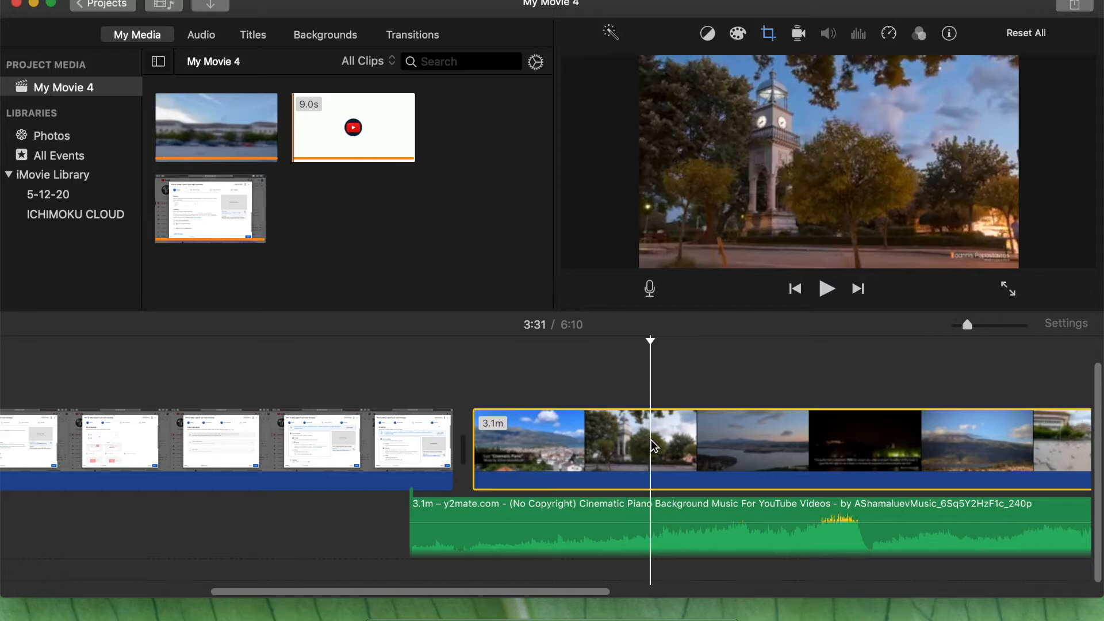
{"action": "key", "text": "Delete"}
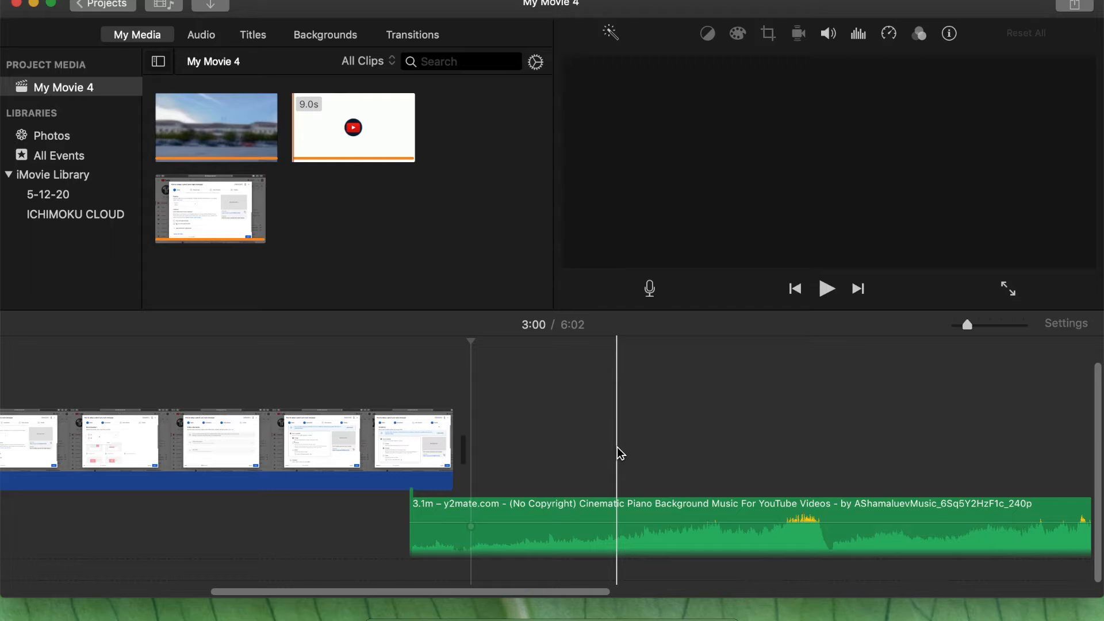
{"action": "key", "text": "super+minus"}
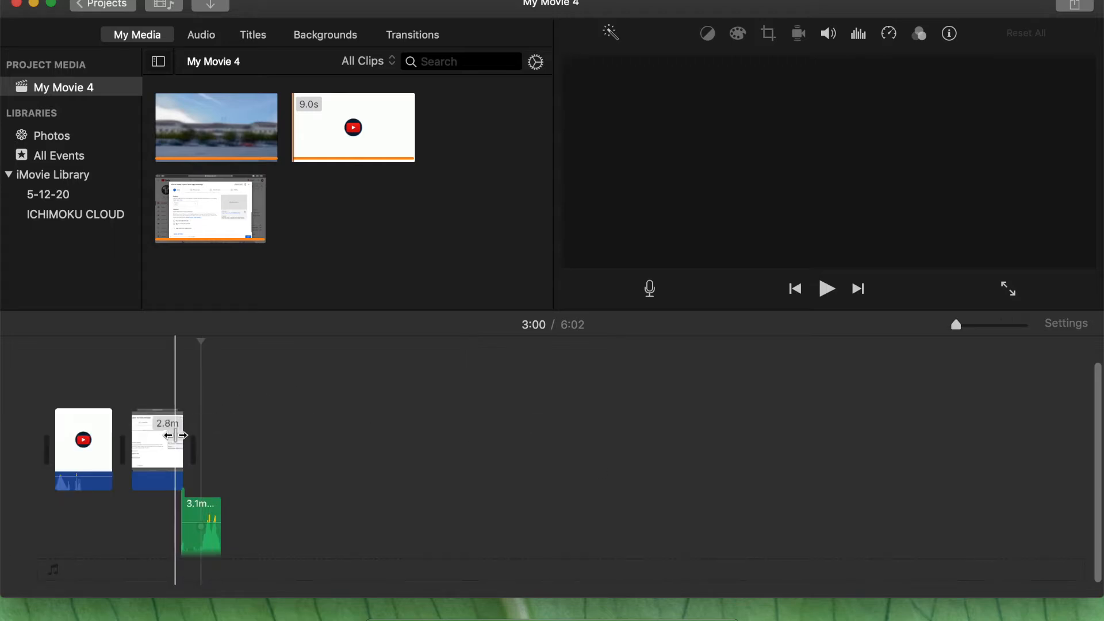
{"action": "key", "text": "super+equal"}
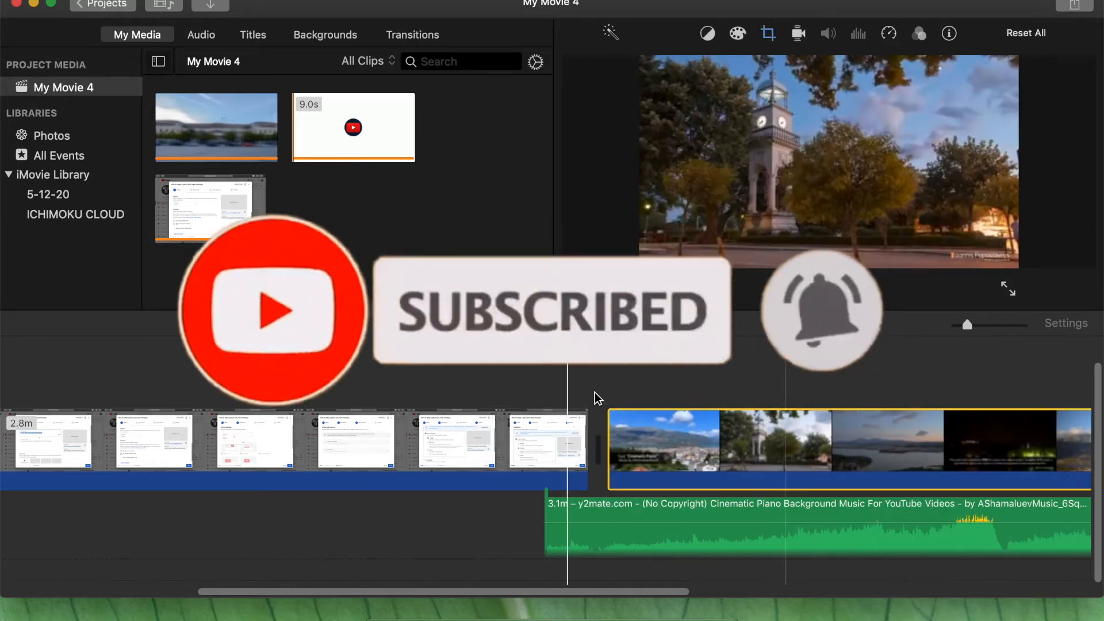
{"action": "key", "text": "Delete"}
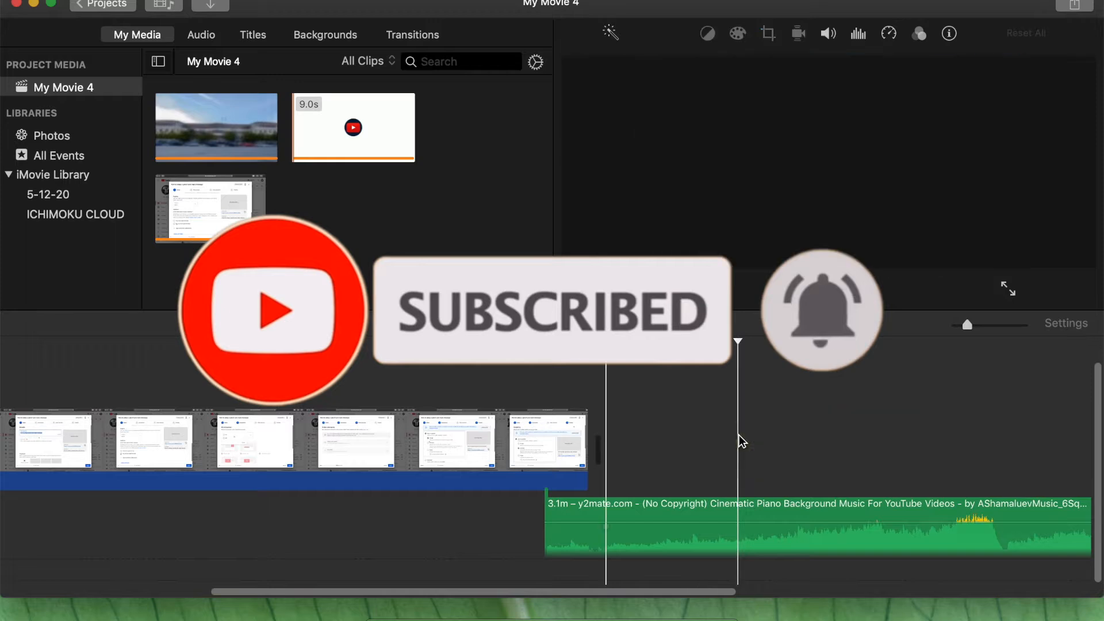
{"action": "key", "text": "super+z"}
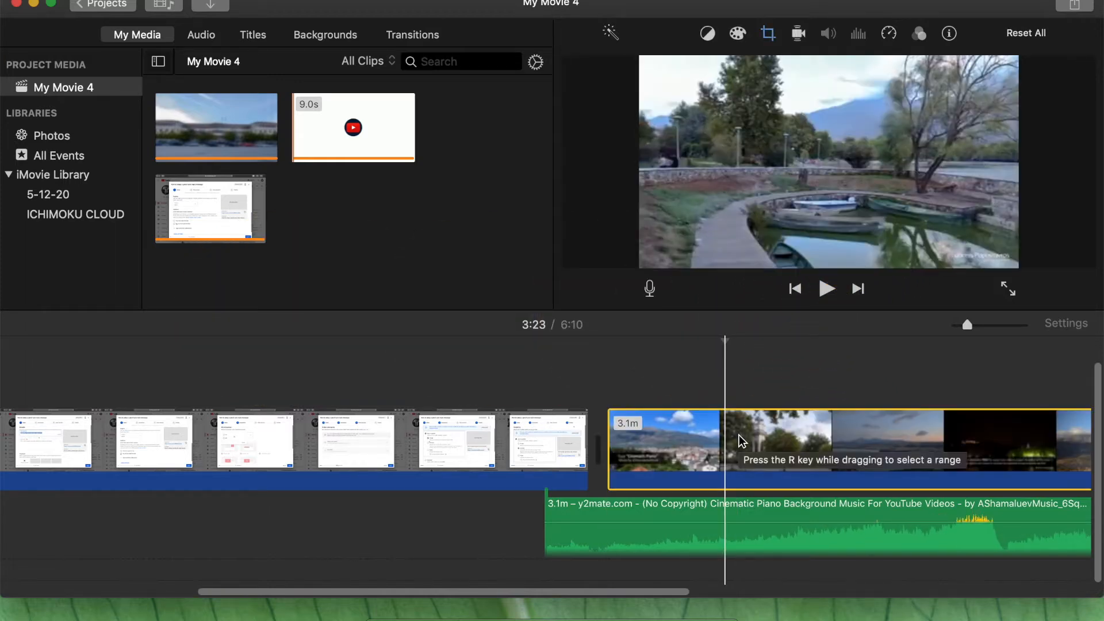
{"action": "key", "text": "Delete"}
{"action": "key", "text": "super+minus"}
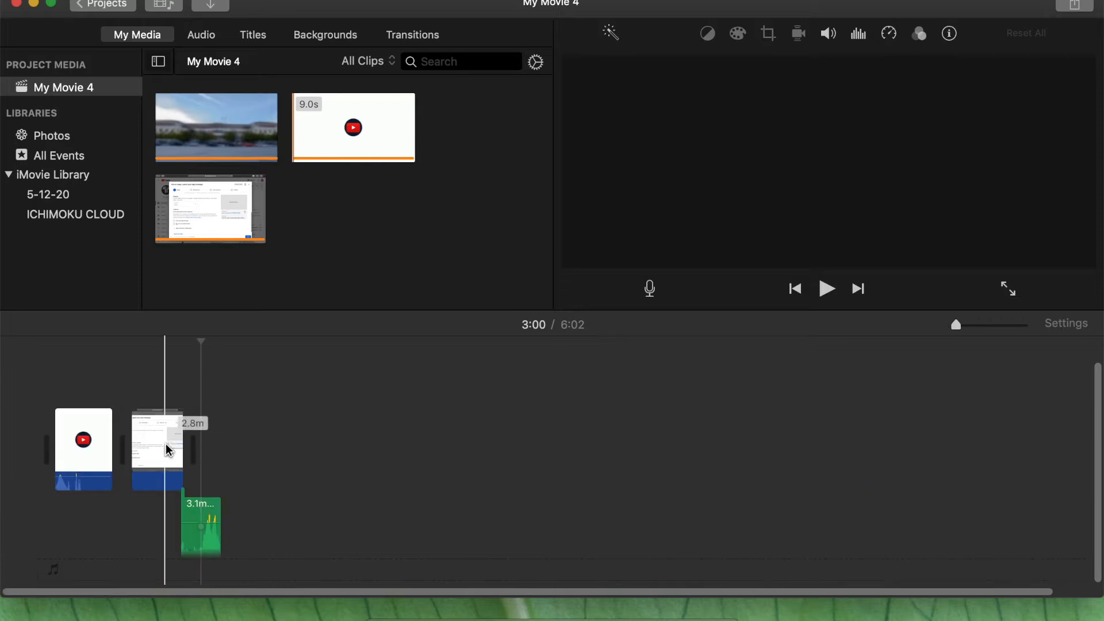
Step: Move the piano music audio under the start of the screen recording and lower its volume slightly
{"action": "key", "text": "super+plus"}
{"action": "scroll", "coordinate": [229, 523], "scroll_direction": "left", "scroll_amount": 13}
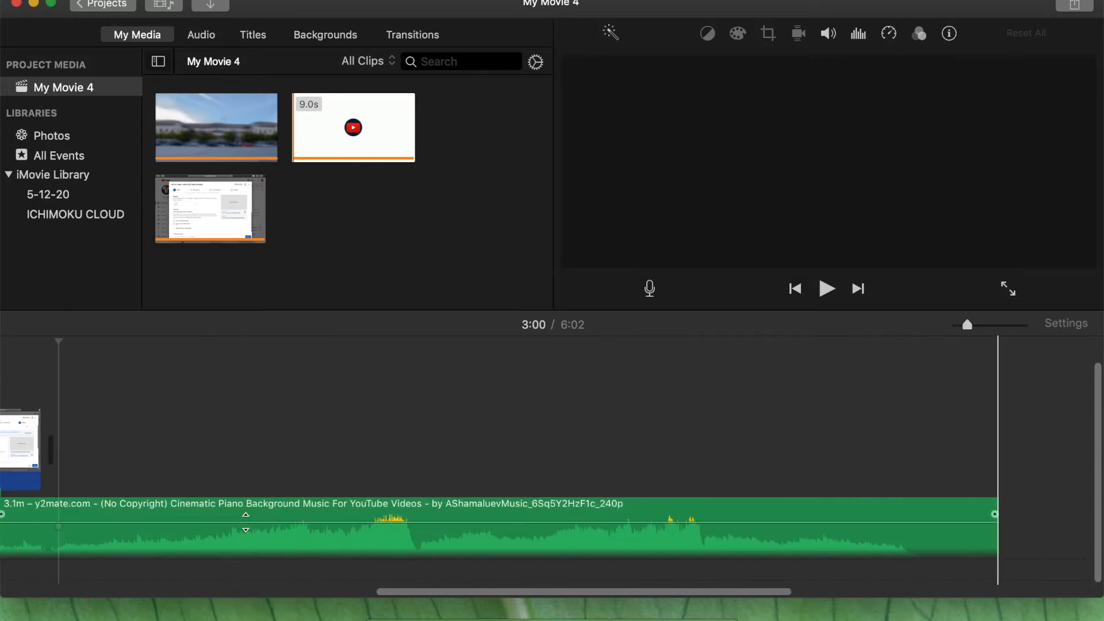
{"action": "scroll", "coordinate": [547, 519], "scroll_direction": "left", "scroll_amount": 12}
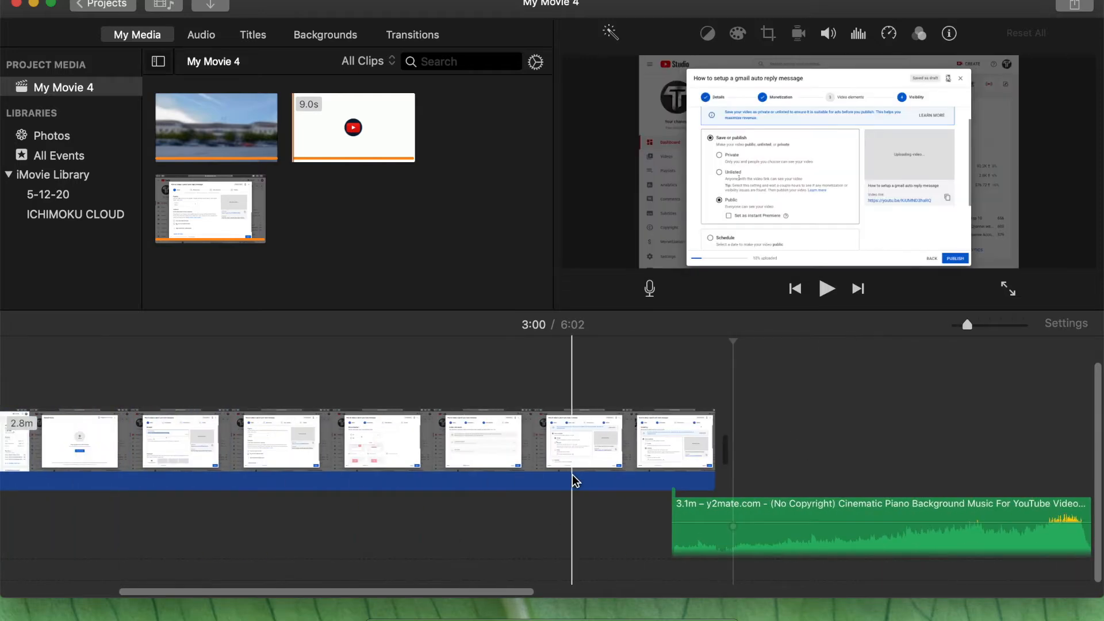
{"action": "key", "text": "super+minus"}
{"action": "left_click_drag", "start_coordinate": [197, 505], "coordinate": [130, 505]}
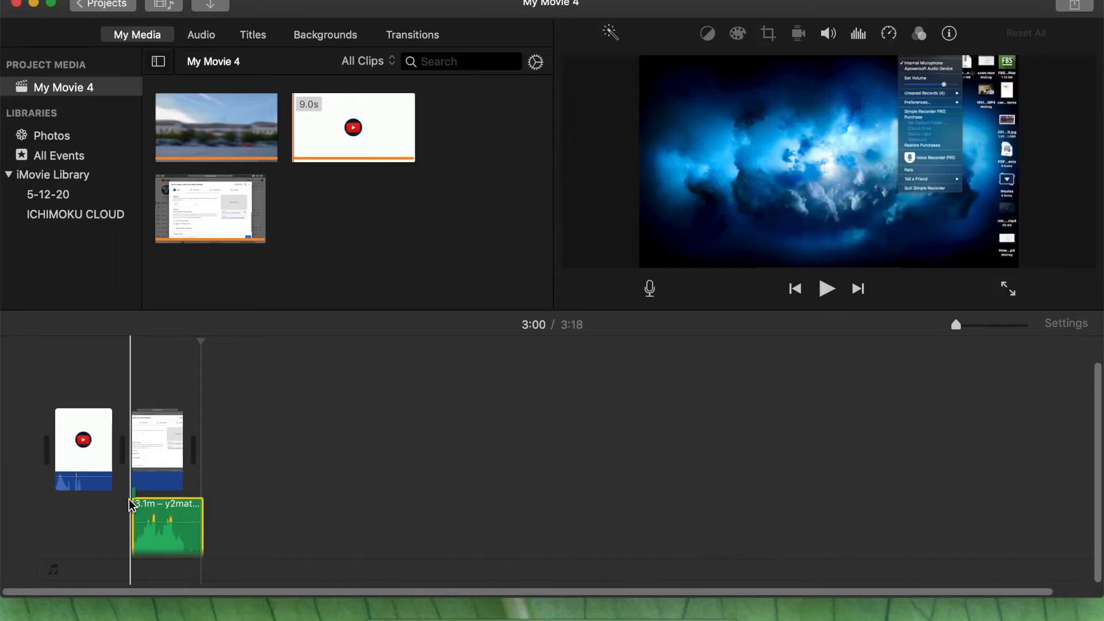
{"action": "key", "text": "super+plus"}
{"action": "left_click_drag", "start_coordinate": [279, 521], "coordinate": [274, 530]}
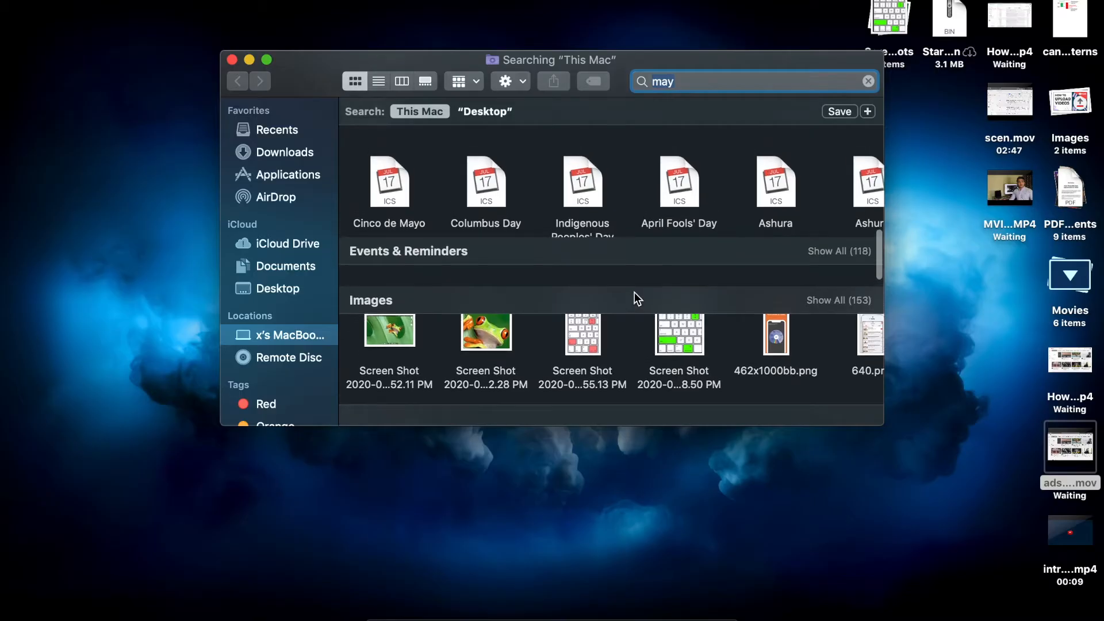
Step: Add the voice recording "May 19, 2020 at 5_51_38 PM" from Finder to the timeline near the start of the screen recording, alongside the music
{"action": "scroll", "coordinate": [633, 293], "scroll_direction": "down", "scroll_amount": 5}
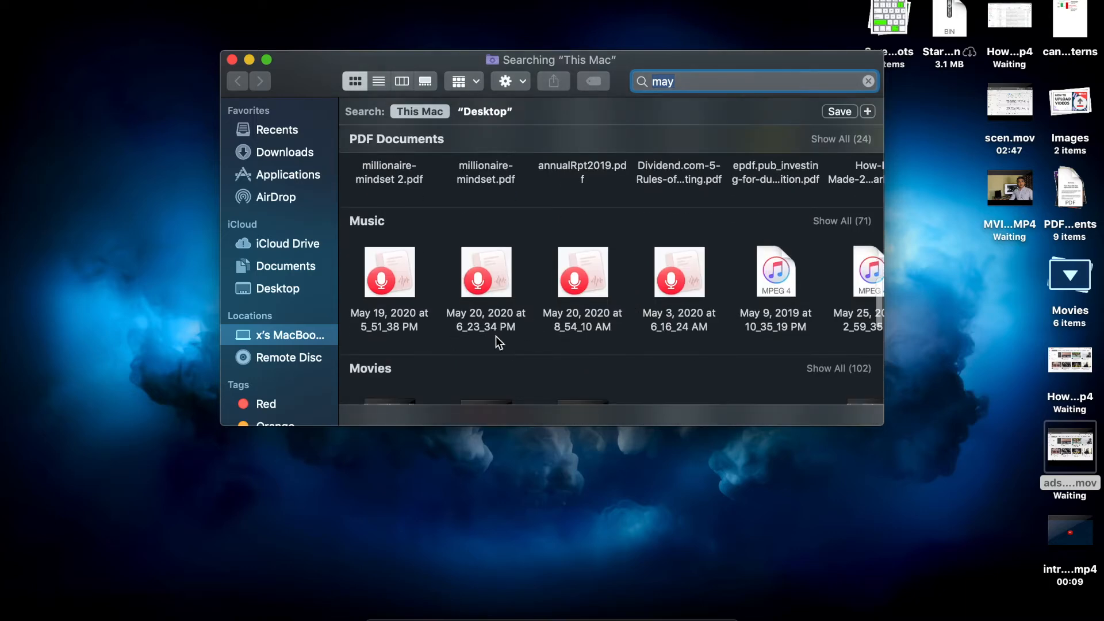
{"action": "left_click", "coordinate": [409, 289]}
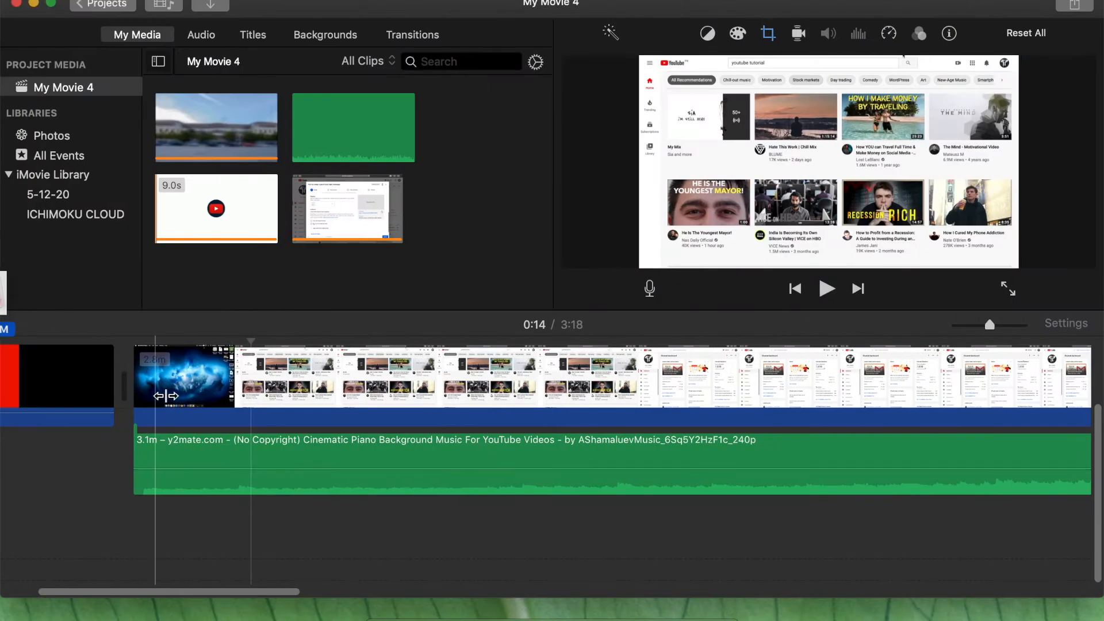
{"action": "left_click_drag", "start_coordinate": [165, 396], "coordinate": [147, 472]}
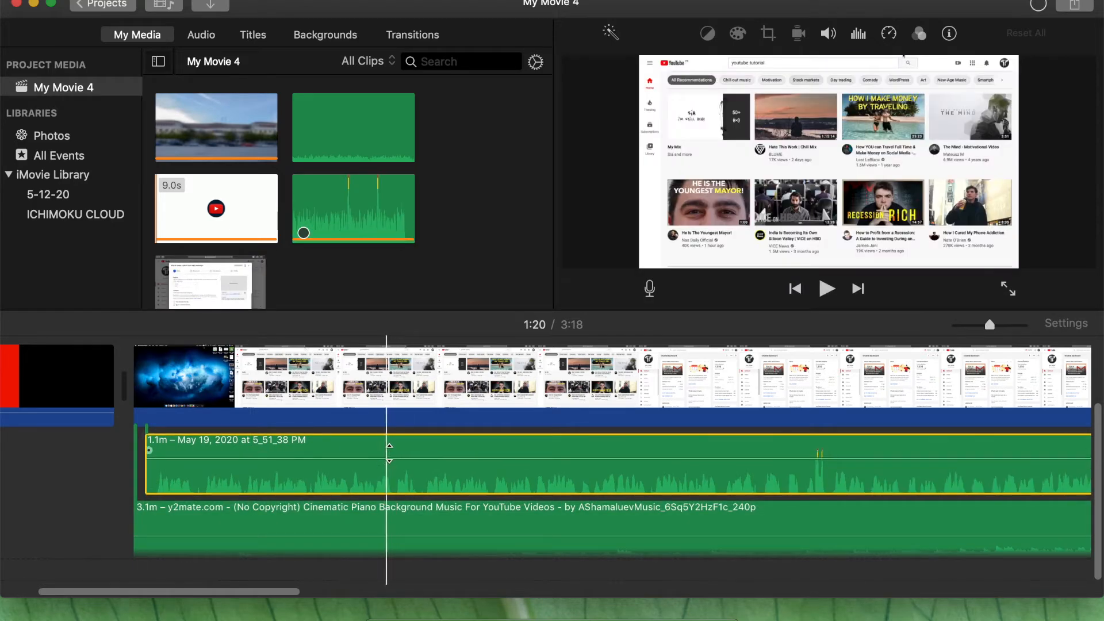
{"action": "scroll", "coordinate": [334, 489], "scroll_direction": "left", "scroll_amount": 2}
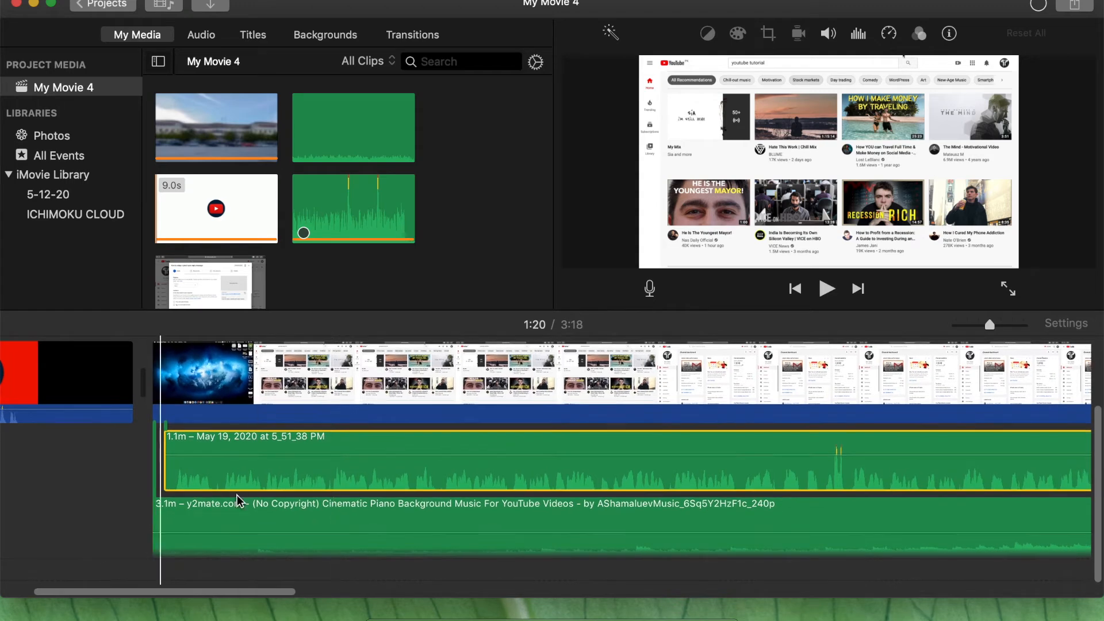
{"action": "key", "text": "super+minus"}
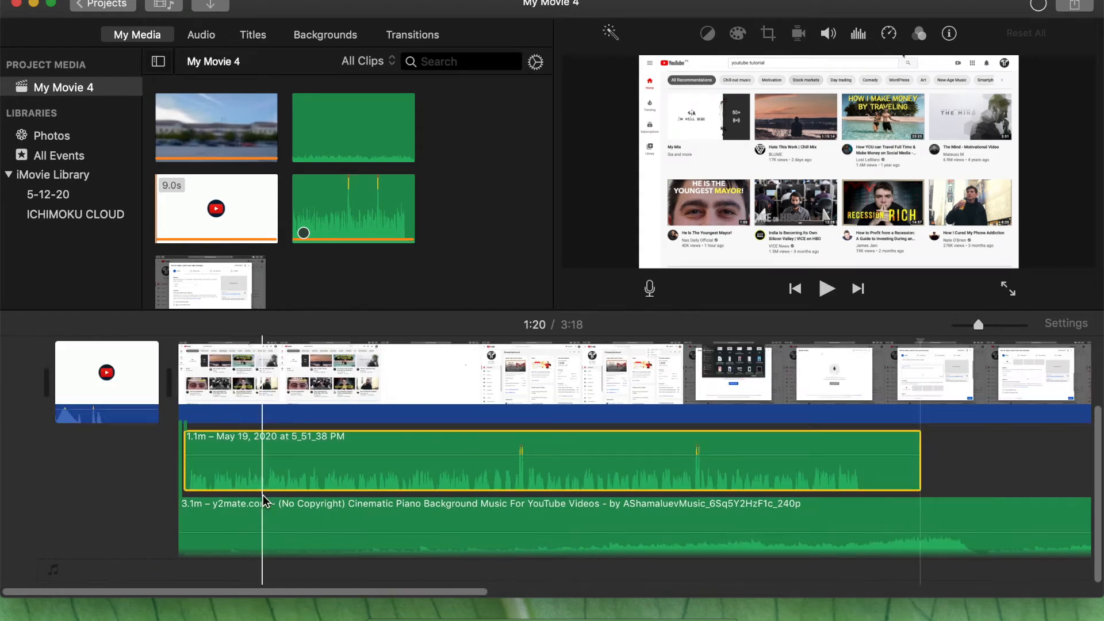
Step: Split the screen recording clip at 1:45 on the timeline
{"action": "key", "text": "super+minus"}
{"action": "key", "text": "super+minus"}
{"action": "key", "text": "super+minus"}
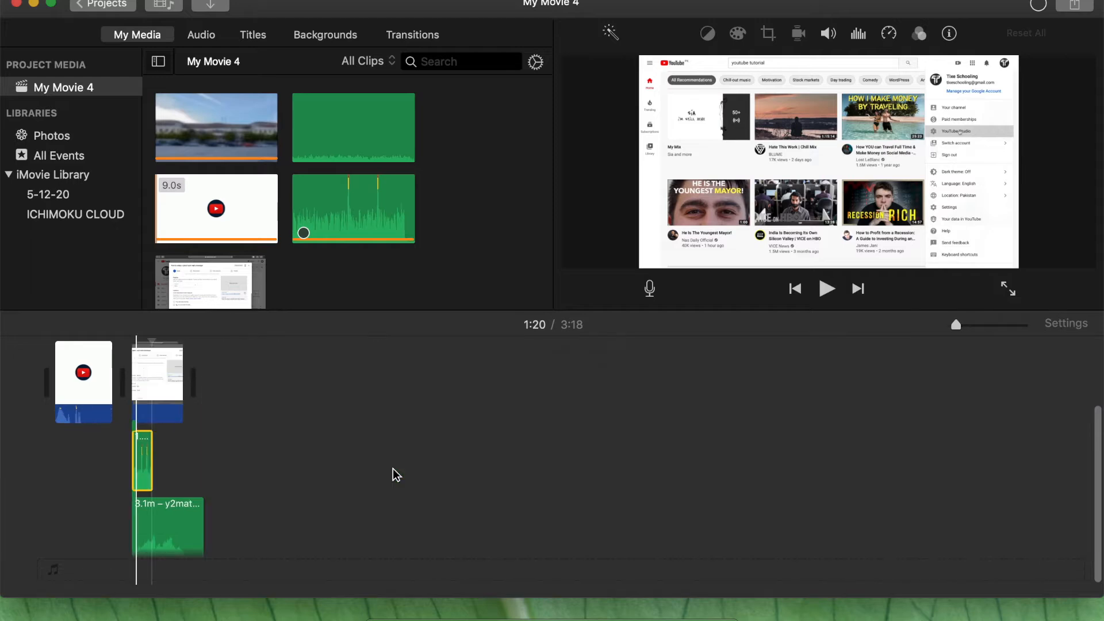
{"action": "key", "text": "super+equal"}
{"action": "key", "text": "super+equal"}
{"action": "key", "text": "super+equal"}
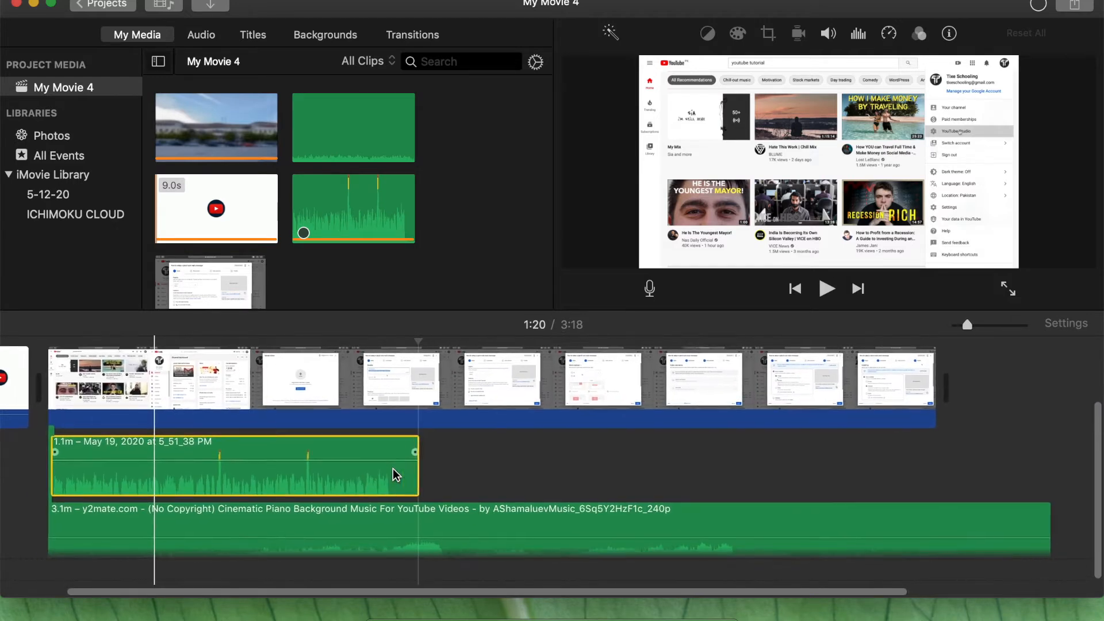
{"action": "key", "text": "super+equal"}
{"action": "scroll", "coordinate": [397, 475], "scroll_direction": "left", "scroll_amount": 1}
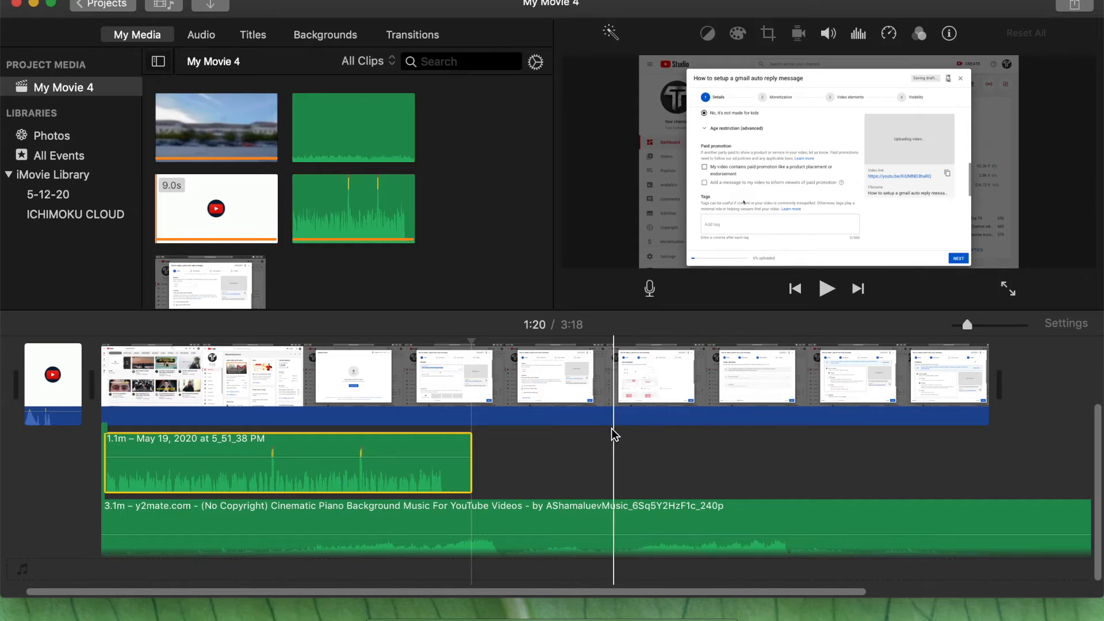
{"action": "left_click", "coordinate": [598, 384]}
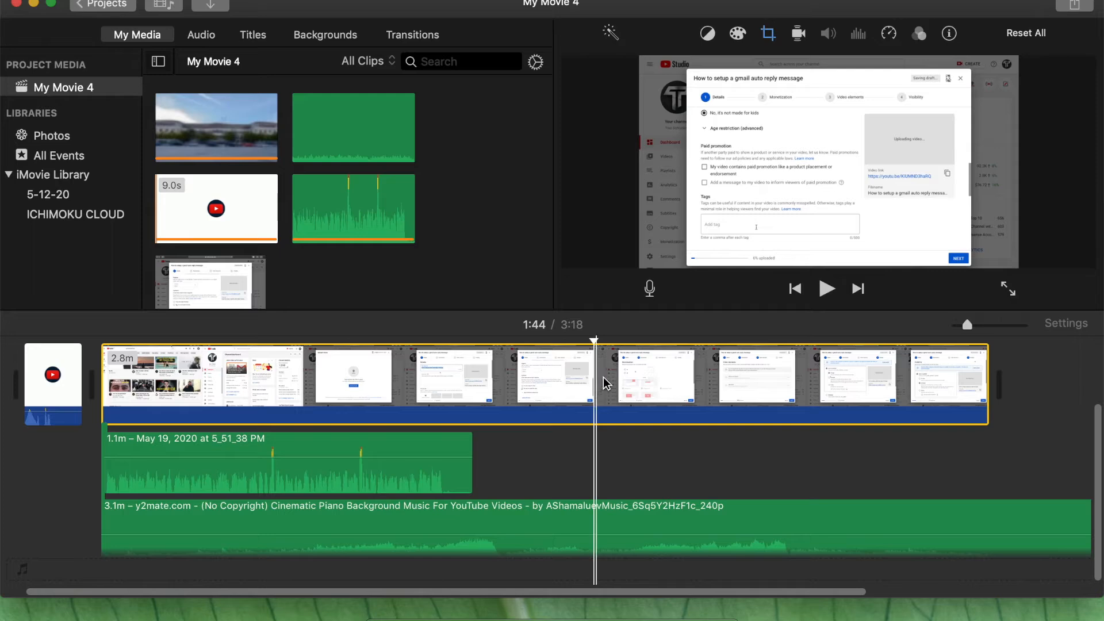
{"action": "left_click", "coordinate": [638, 374]}
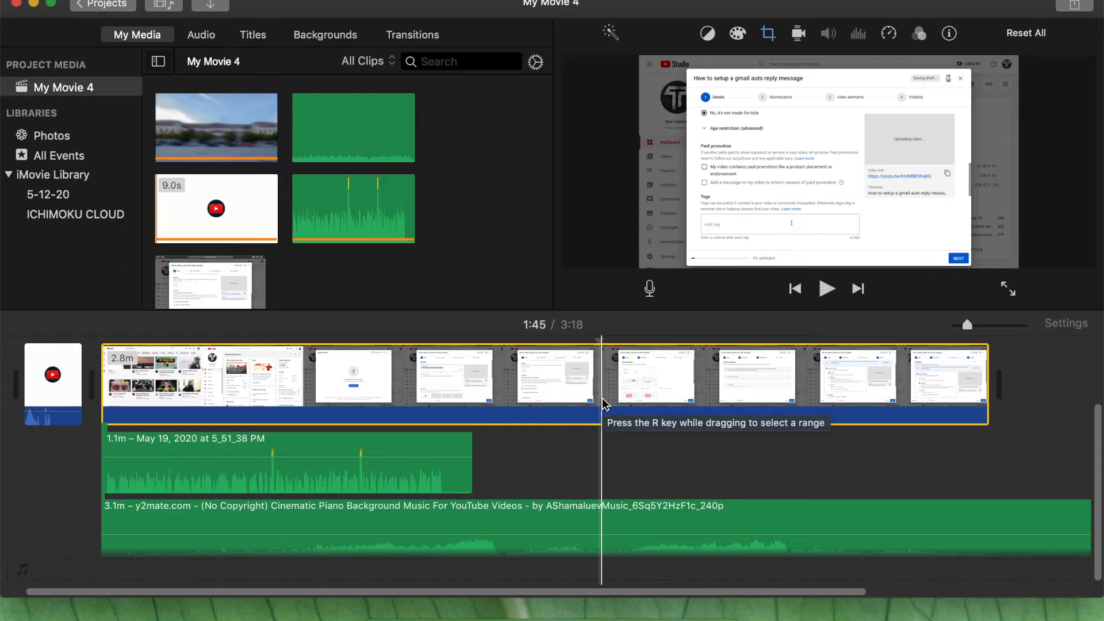
{"action": "key", "text": "super+b"}
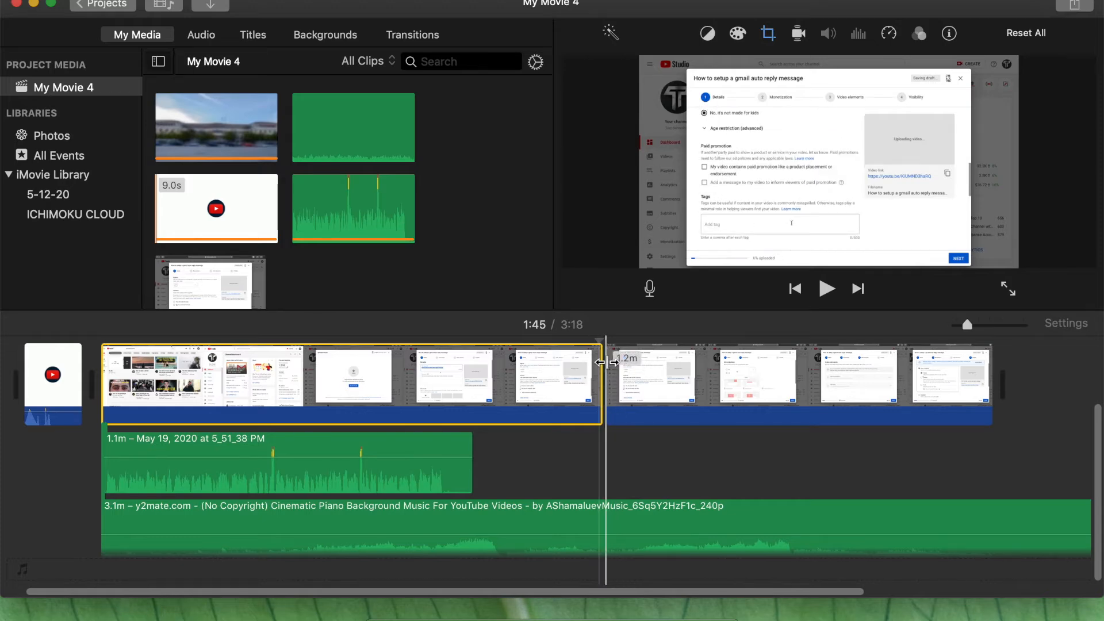
Step: Split off and delete the 10.5-second section right after the cut, and trim the end of the remaining screen recording
{"action": "left_click", "coordinate": [646, 377]}
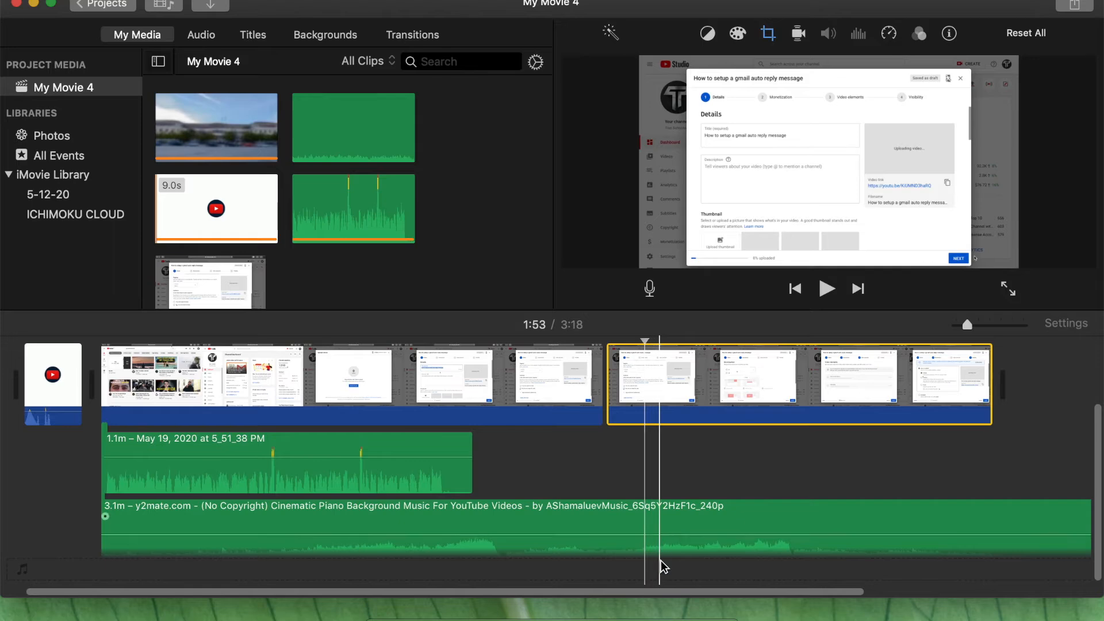
{"action": "key", "text": "super+b"}
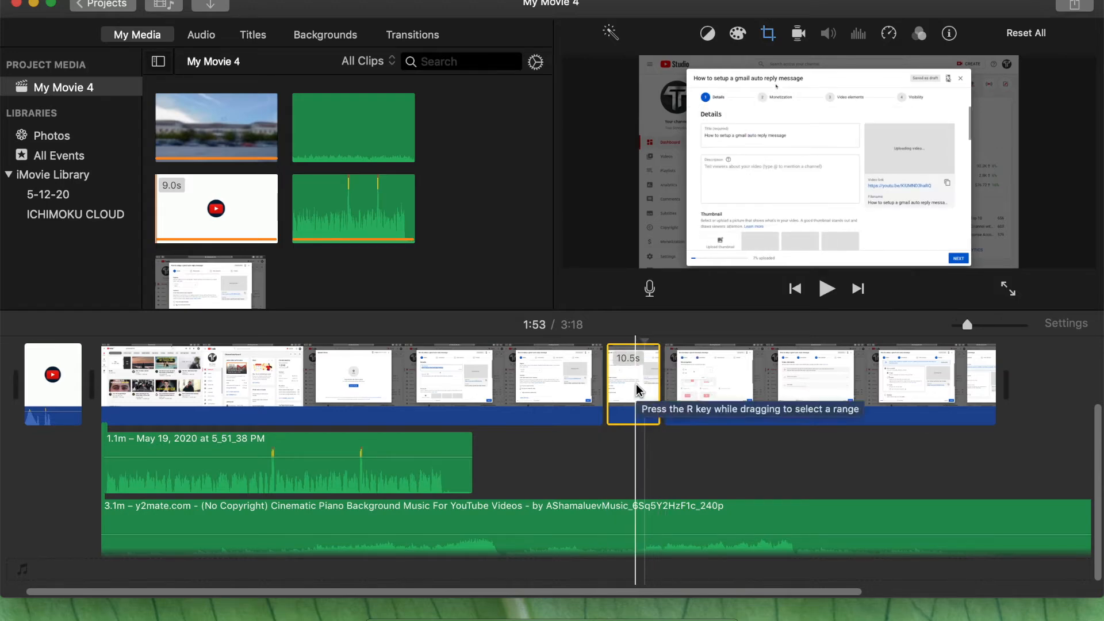
{"action": "key", "text": "Delete"}
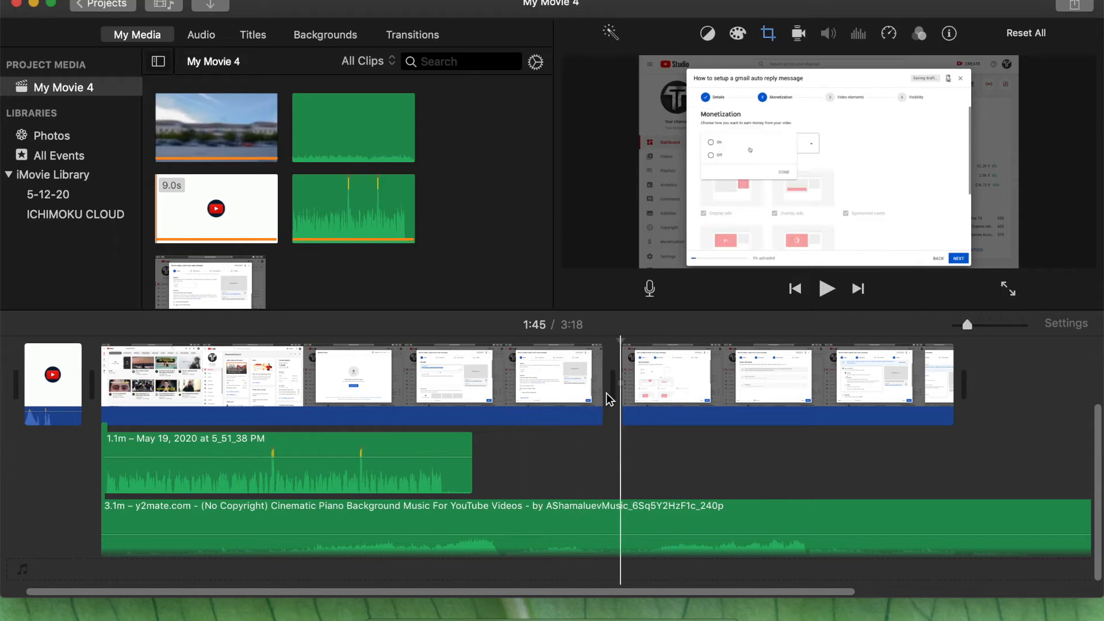
{"action": "scroll", "coordinate": [490, 423], "scroll_direction": "down", "scroll_amount": 1}
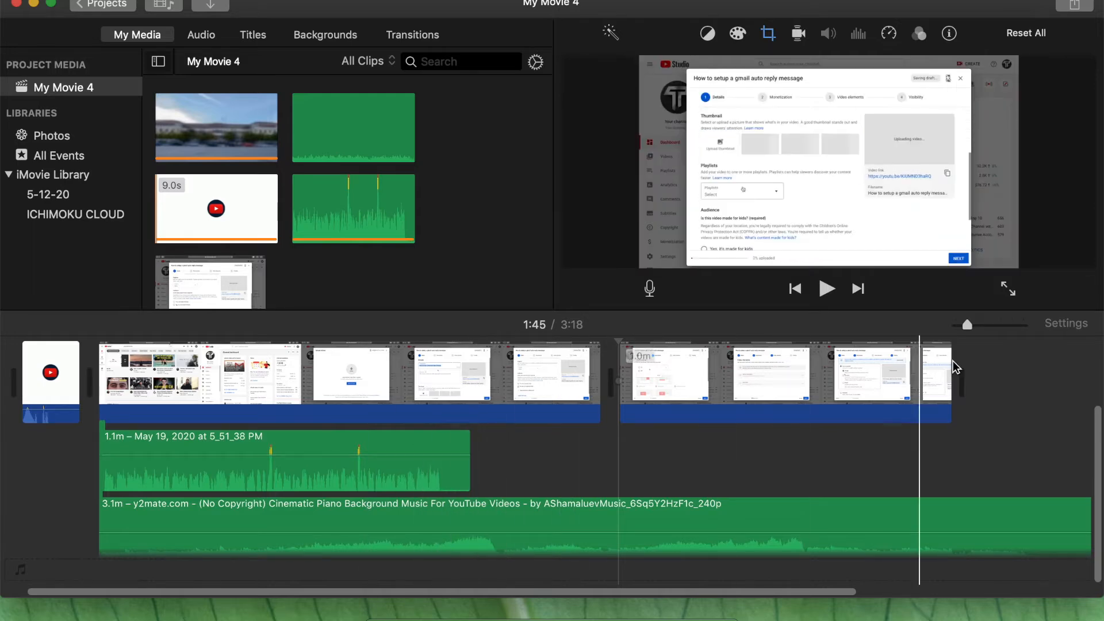
{"action": "left_click_drag", "start_coordinate": [950, 366], "coordinate": [902, 367]}
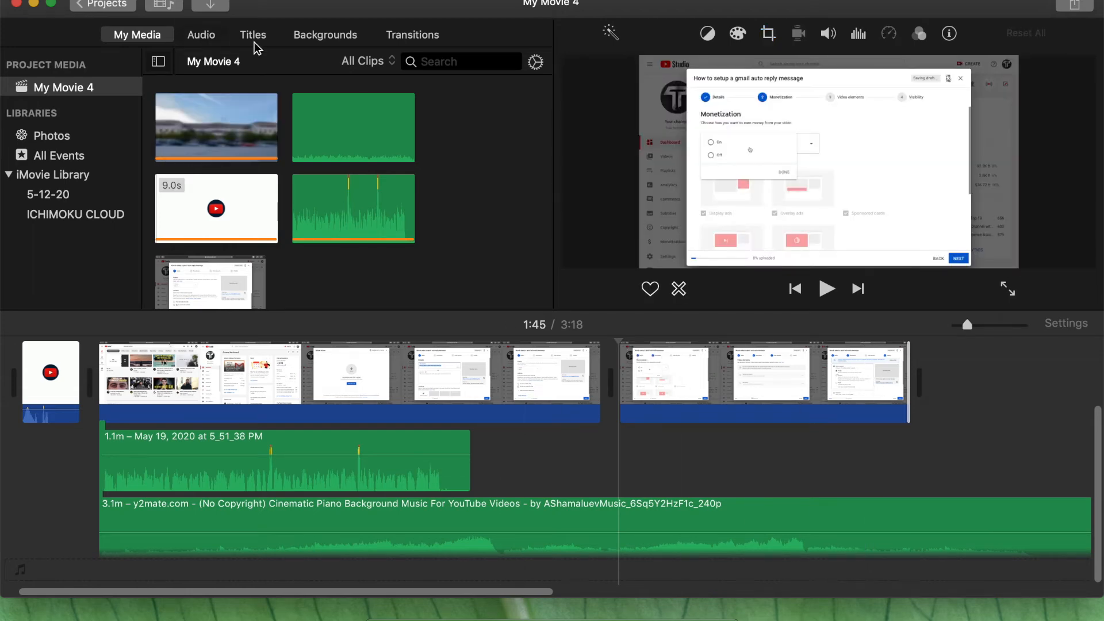
Step: Add the Drifting title above the screen recording, shortly after its start
{"action": "left_click", "coordinate": [210, 38]}
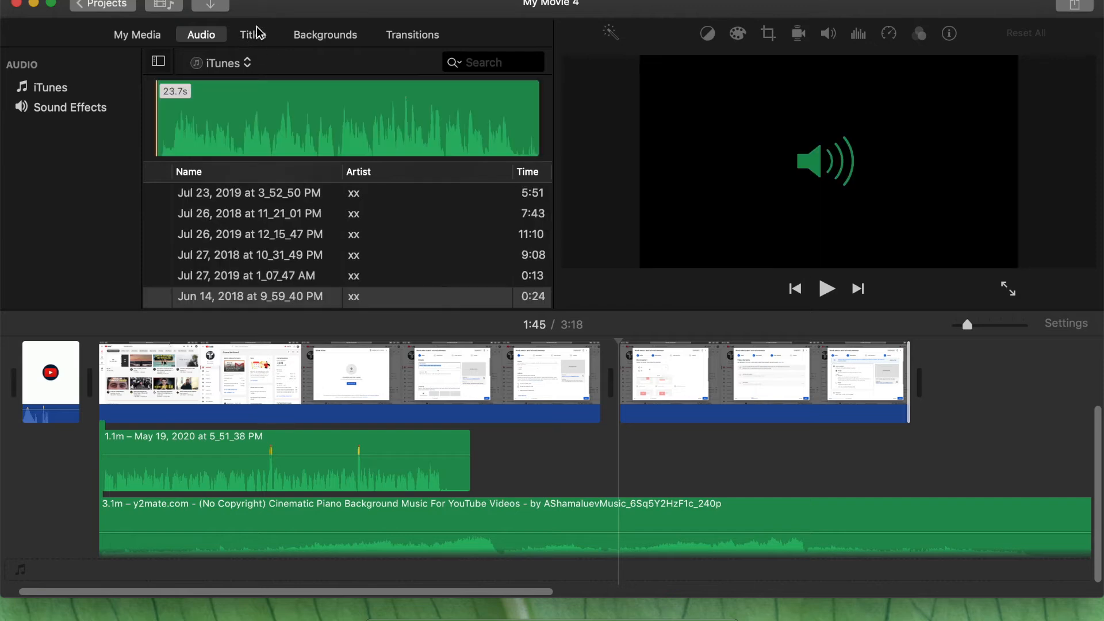
{"action": "scroll", "coordinate": [219, 236], "scroll_direction": "down", "scroll_amount": 1}
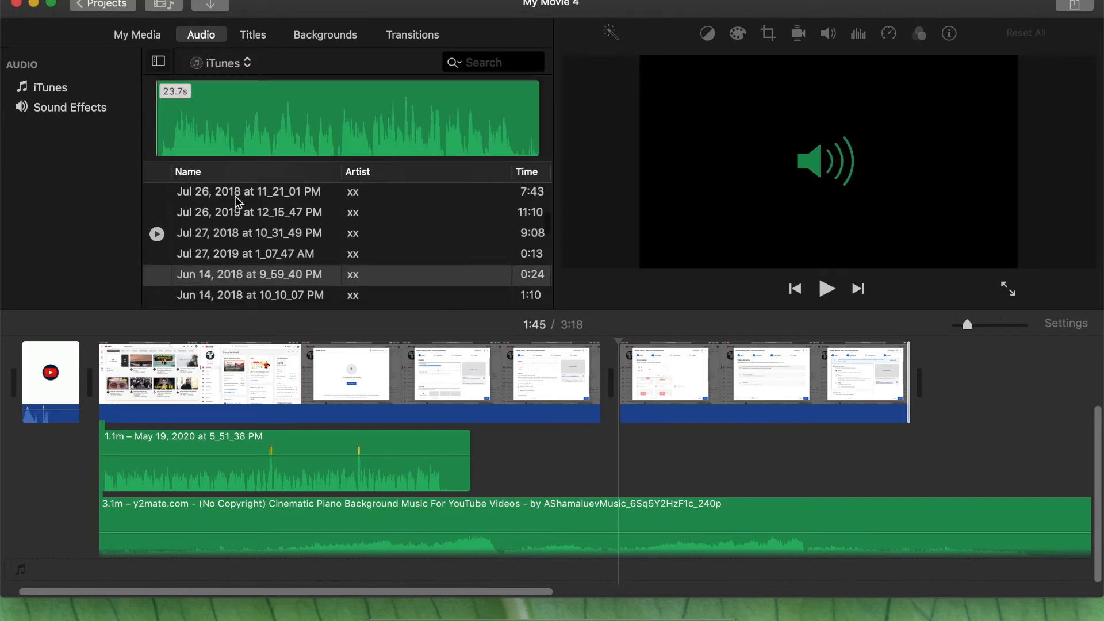
{"action": "left_click", "coordinate": [254, 40]}
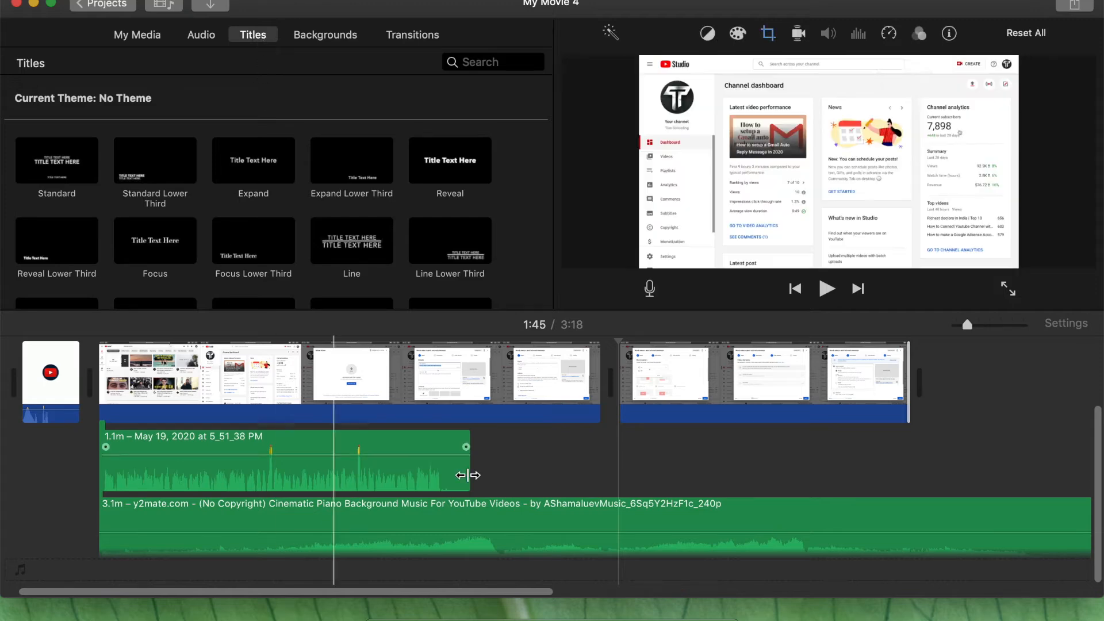
{"action": "scroll", "coordinate": [270, 480], "scroll_direction": "left", "scroll_amount": 3}
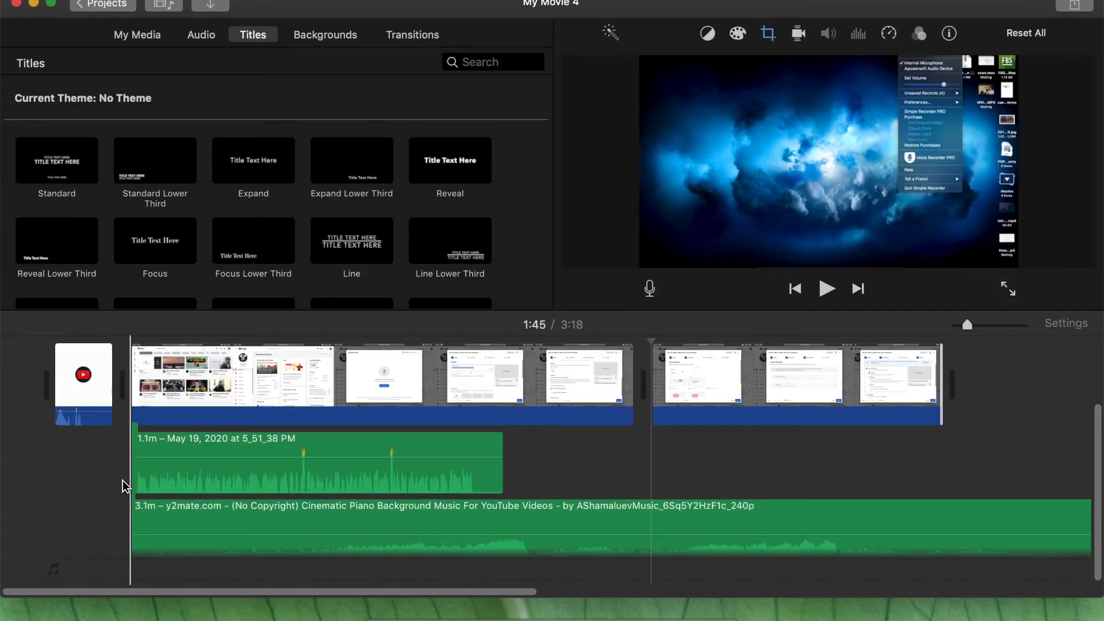
{"action": "left_click", "coordinate": [122, 478]}
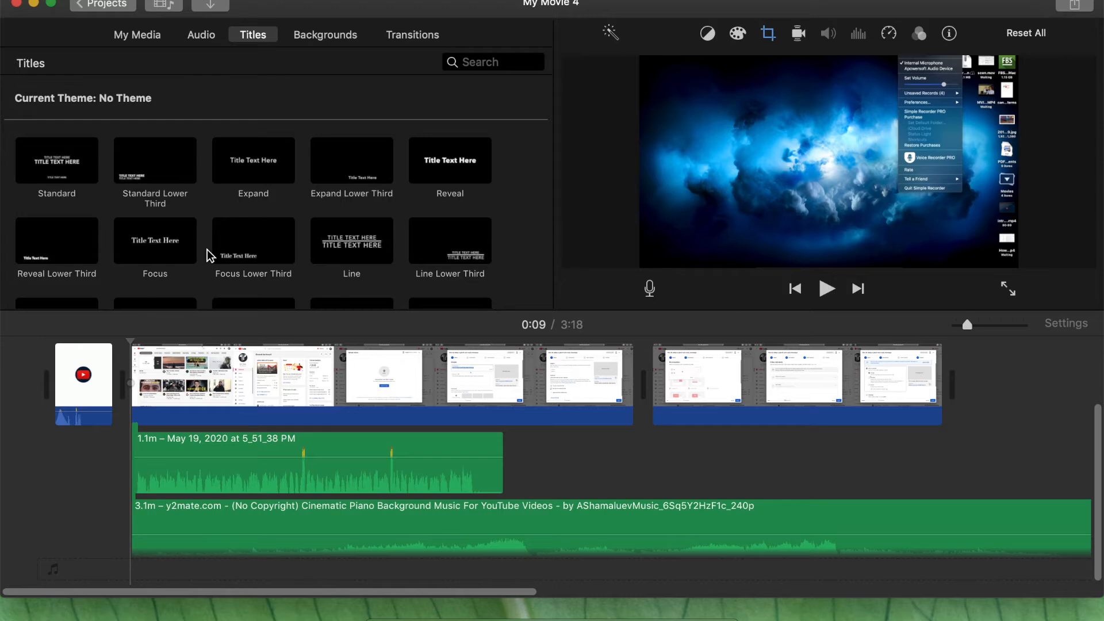
{"action": "scroll", "coordinate": [207, 249], "scroll_direction": "down", "scroll_amount": 2}
{"action": "scroll", "coordinate": [207, 249], "scroll_direction": "down", "scroll_amount": 4}
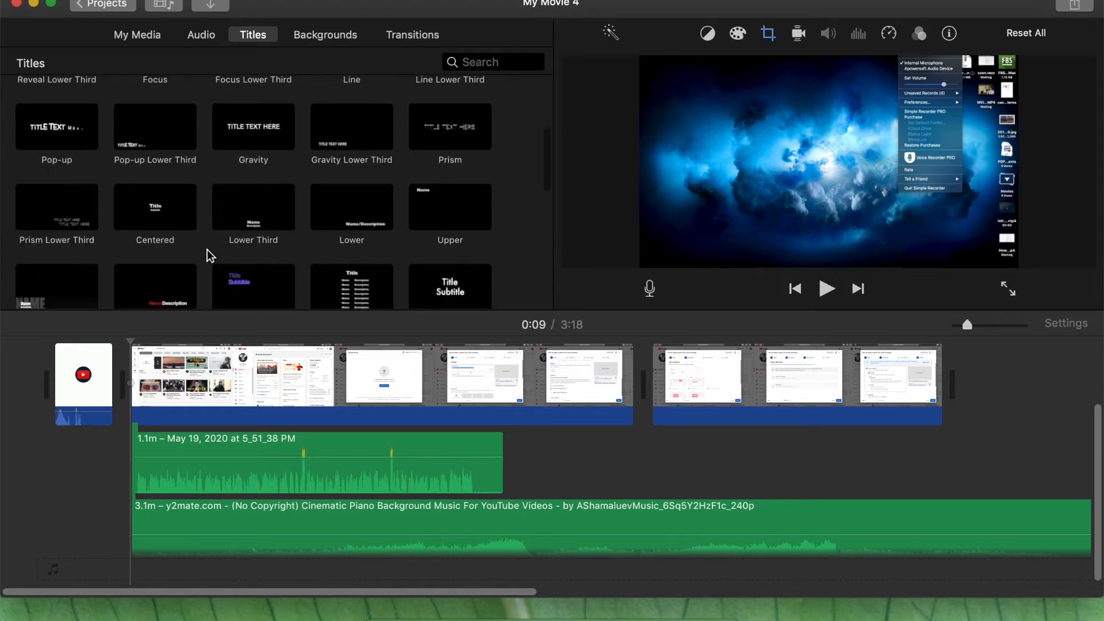
{"action": "left_click_drag", "start_coordinate": [458, 269], "coordinate": [231, 345]}
{"action": "left_click_drag", "start_coordinate": [151, 352], "coordinate": [144, 366]}
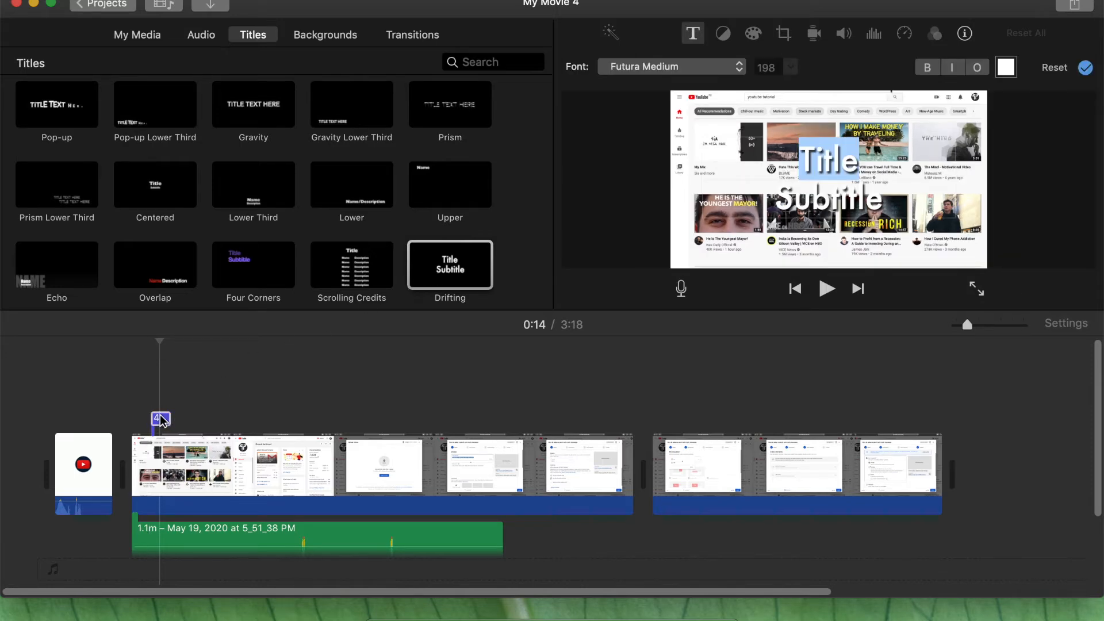
Step: Replace the placeholder title line with "How to make a youtube video"
{"action": "left_click", "coordinate": [858, 173]}
{"action": "double_click", "coordinate": [858, 164]}
{"action": "key", "text": "BackSpace"}
{"action": "type", "text": "H"}
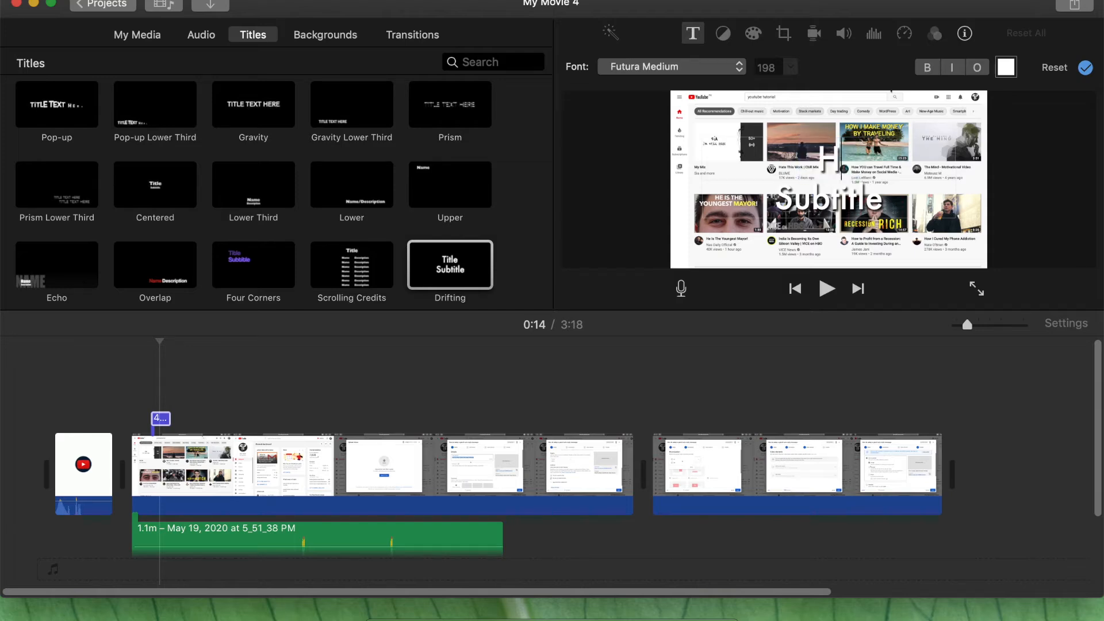
{"action": "type", "text": "ow to make"}
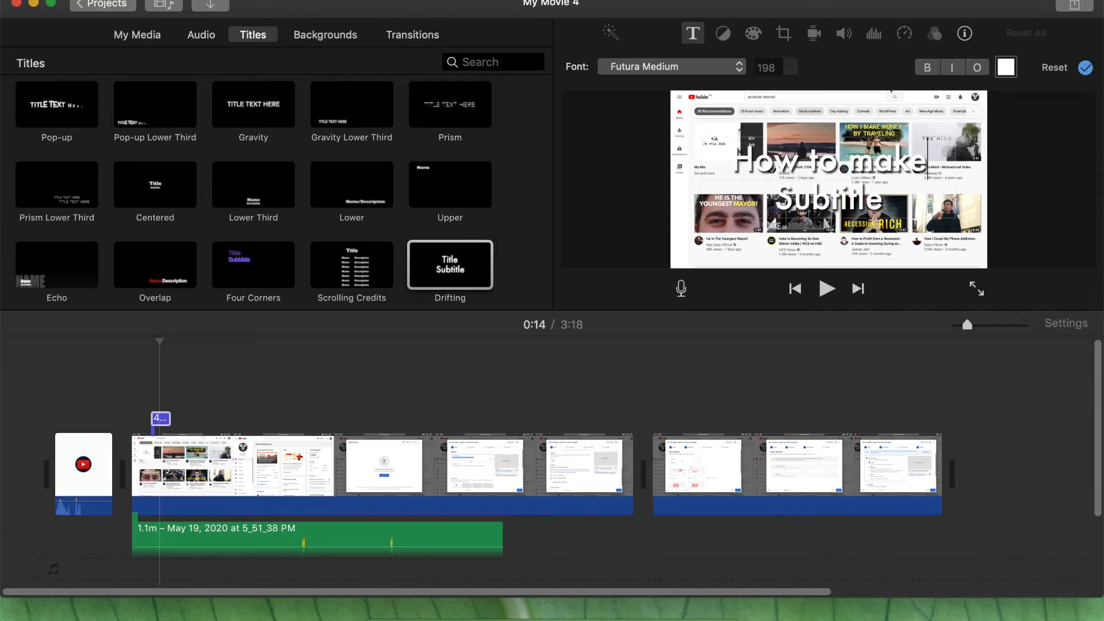
{"action": "type", "text": " a youtube video"}
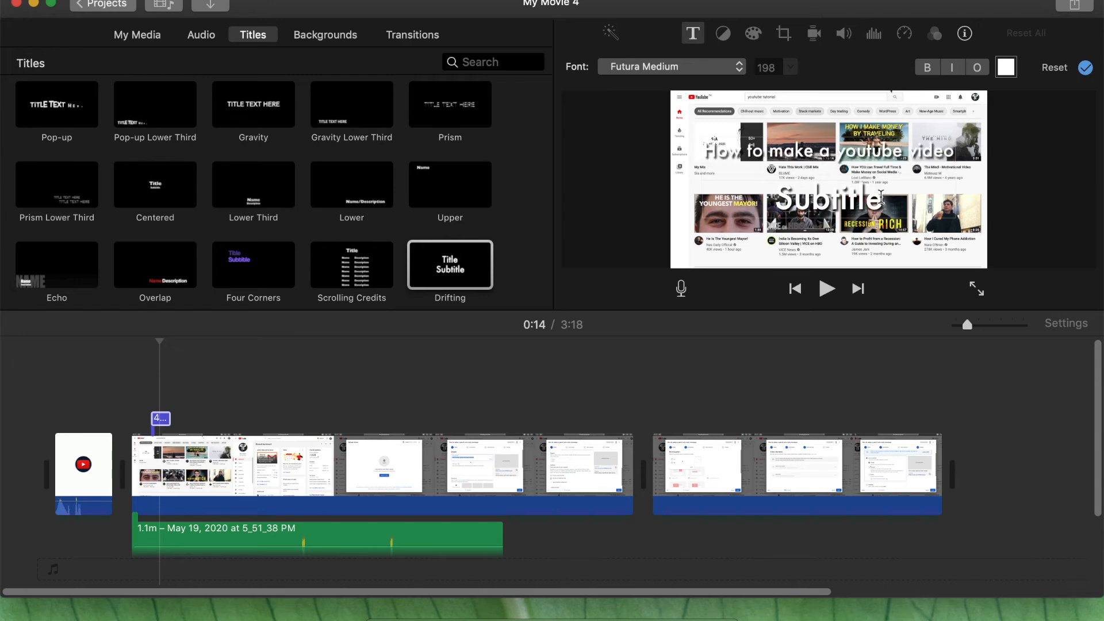
Step: Replace the placeholder subtitle with "let see"
{"action": "left_click_drag", "start_coordinate": [881, 198], "coordinate": [728, 201]}
{"action": "key", "text": "BackSpace"}
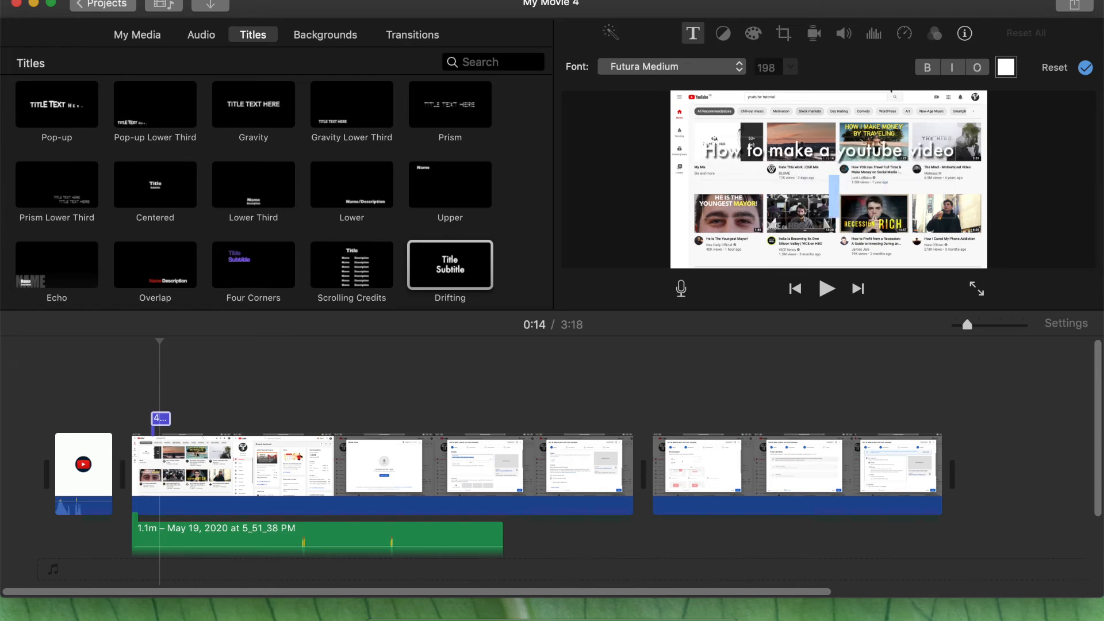
{"action": "type", "text": "let see"}
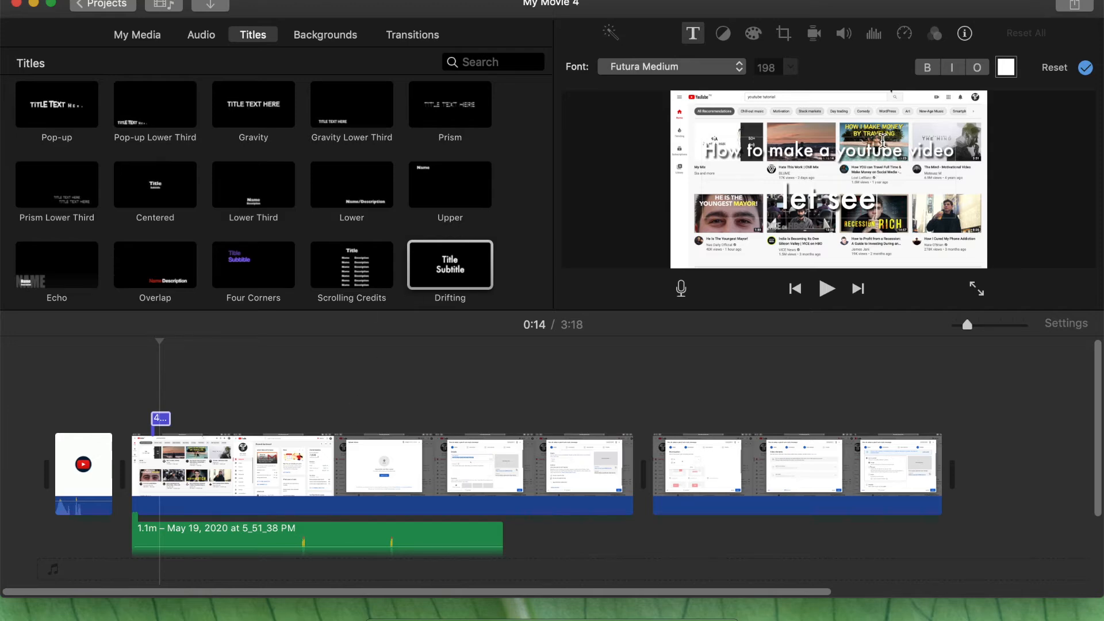
Step: Set the letters "outub" of "youtube" in the title line to bold and colour them red
{"action": "left_click", "coordinate": [847, 147]}
{"action": "left_click", "coordinate": [927, 68]}
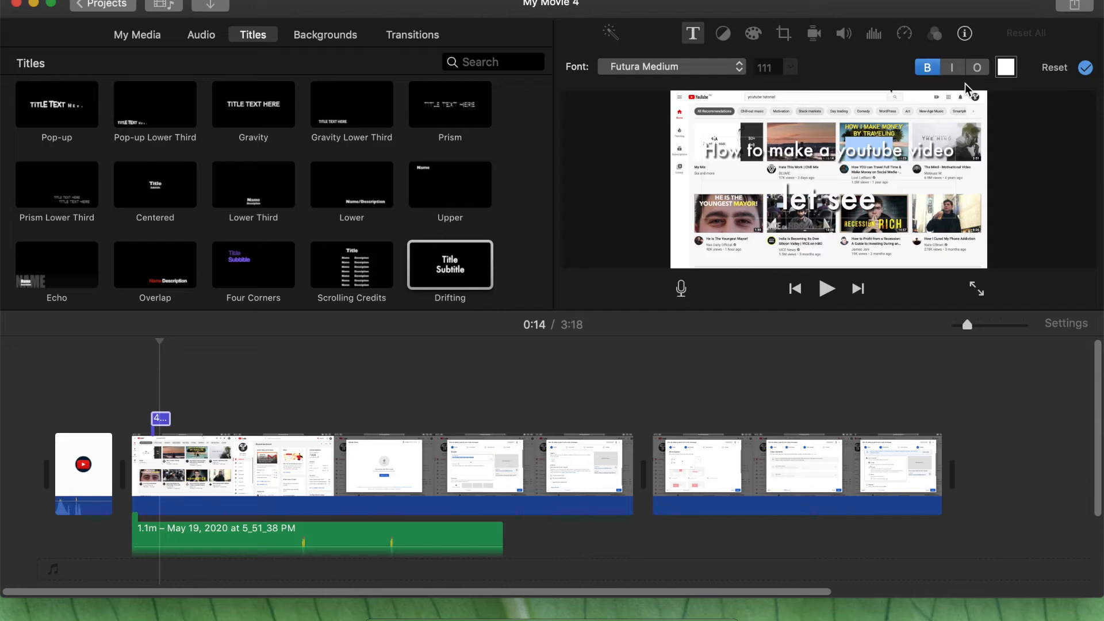
{"action": "left_click", "coordinate": [1008, 70]}
{"action": "left_click_drag", "start_coordinate": [774, 382], "coordinate": [796, 364]}
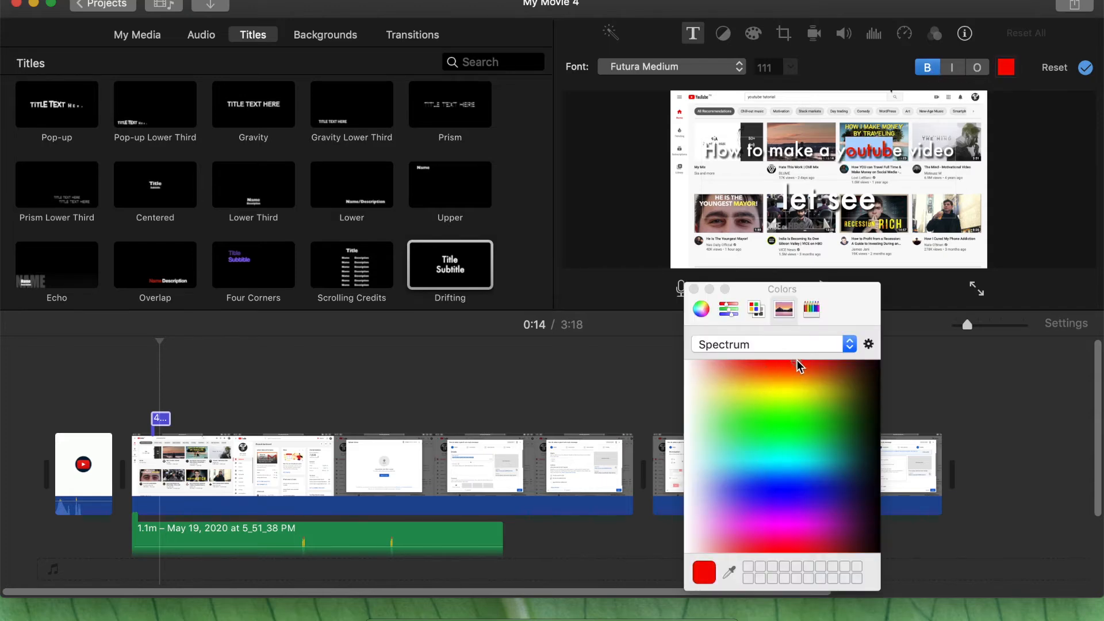
Step: Colour the letters "ee" of "see" in the subtitle blue
{"action": "left_click", "coordinate": [834, 174]}
{"action": "left_click_drag", "start_coordinate": [840, 202], "coordinate": [948, 226]}
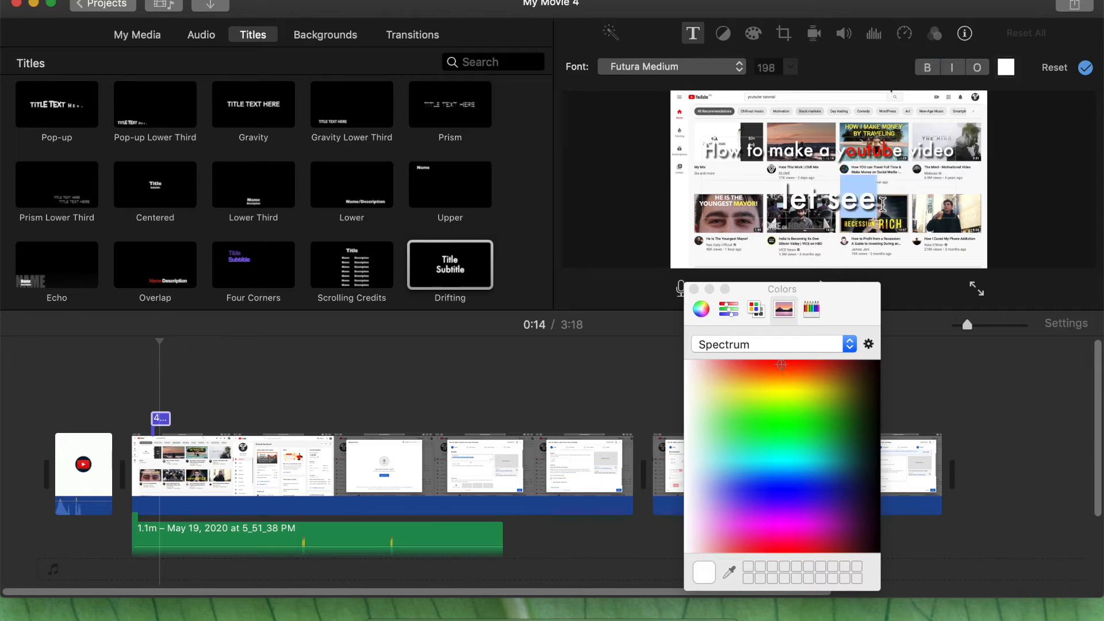
{"action": "left_click", "coordinate": [793, 485]}
Step: Colour the characters "o m" of "to make" in the title line orange-red, change them to violet-blue, and close the colour picker
{"action": "left_click", "coordinate": [782, 140]}
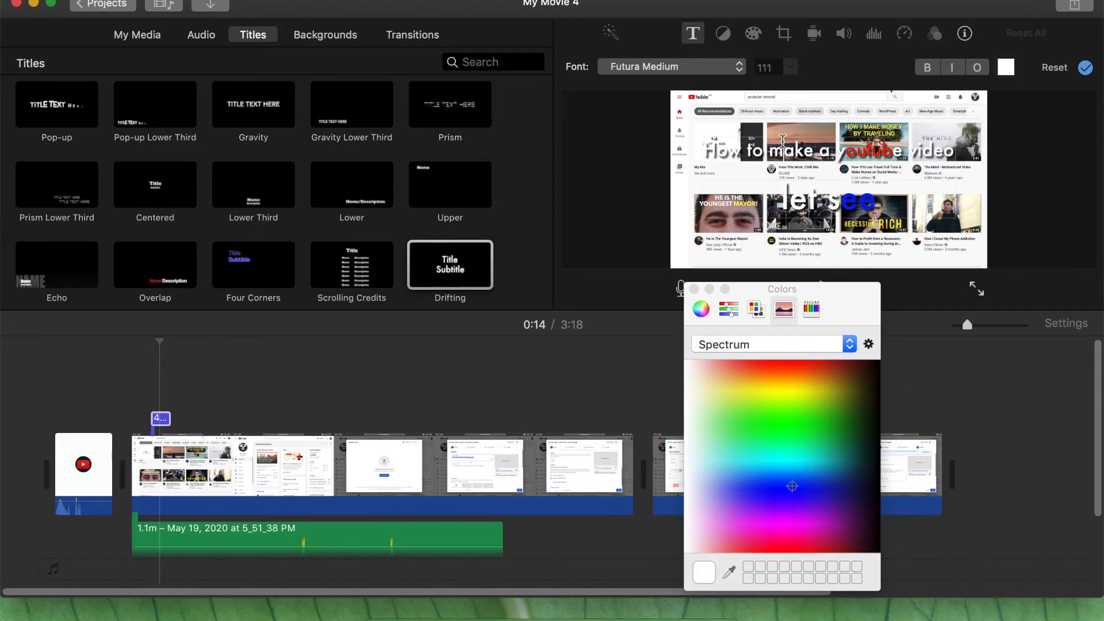
{"action": "left_click", "coordinate": [771, 370]}
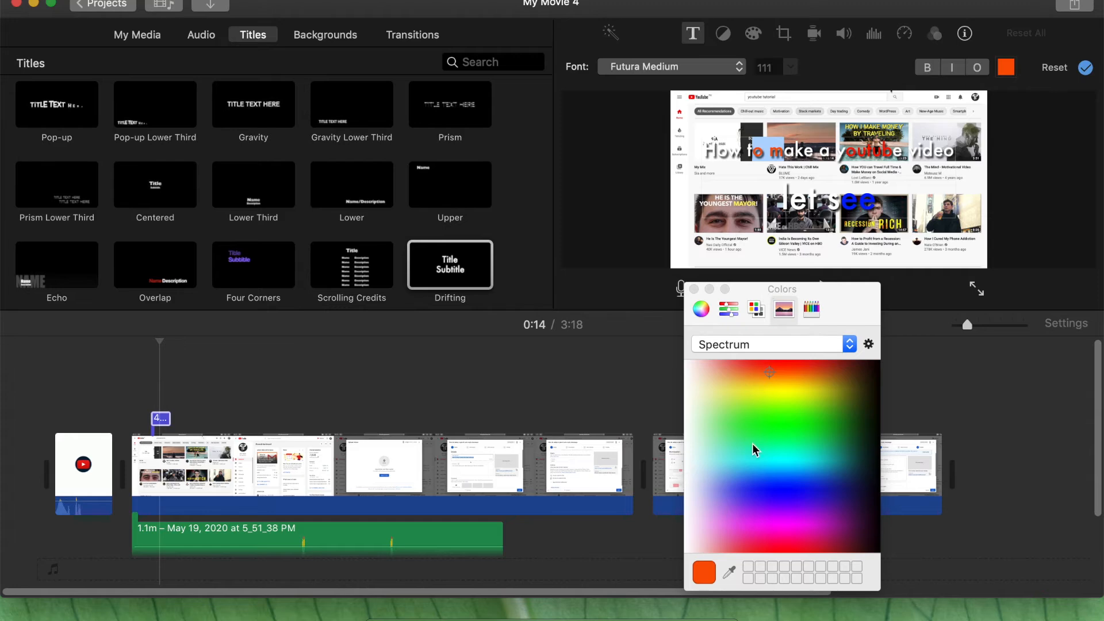
{"action": "left_click", "coordinate": [741, 496]}
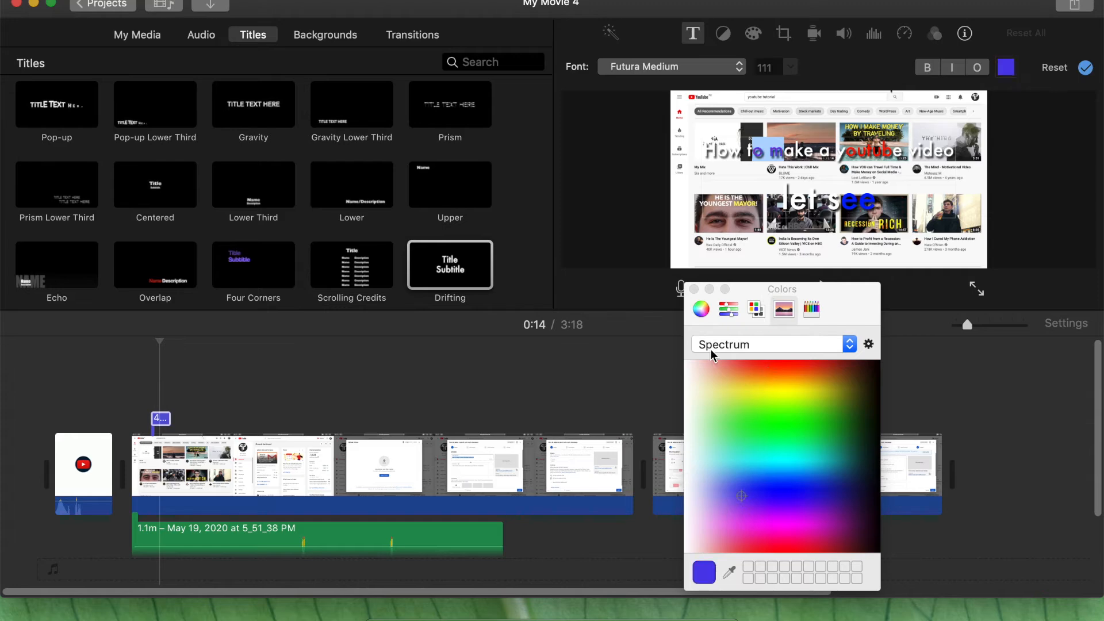
{"action": "left_click", "coordinate": [694, 289]}
Step: Set the font of the whole title line to Helvetica Neue Bold and apply the title edits
{"action": "left_click", "coordinate": [727, 72]}
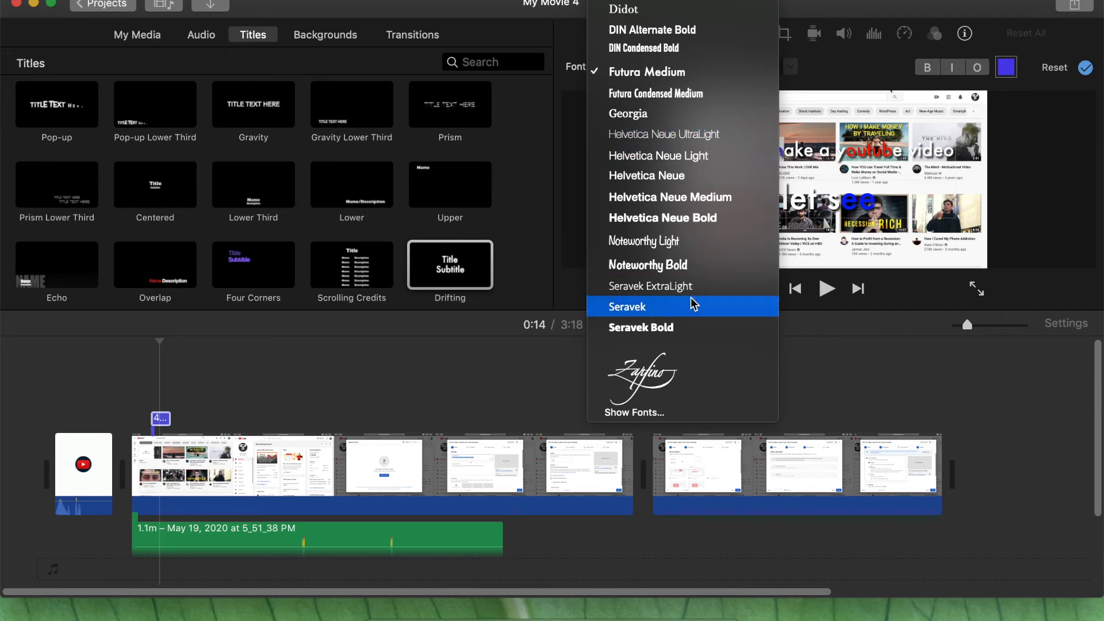
{"action": "key", "text": "Escape"}
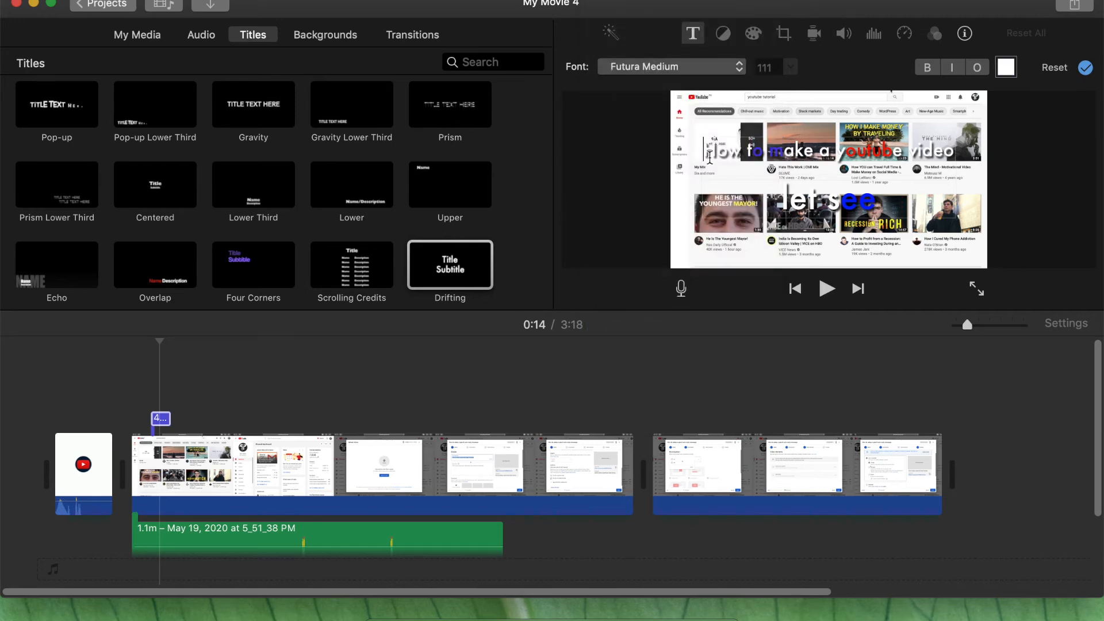
{"action": "key", "text": "super+a"}
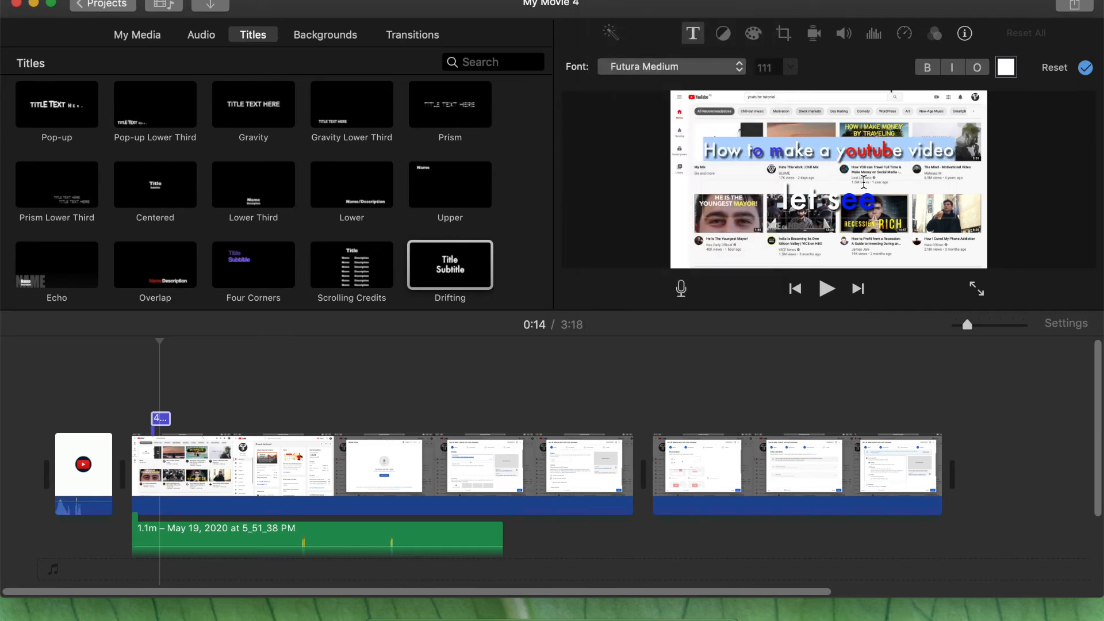
{"action": "left_click", "coordinate": [682, 61]}
{"action": "left_click", "coordinate": [638, 217]}
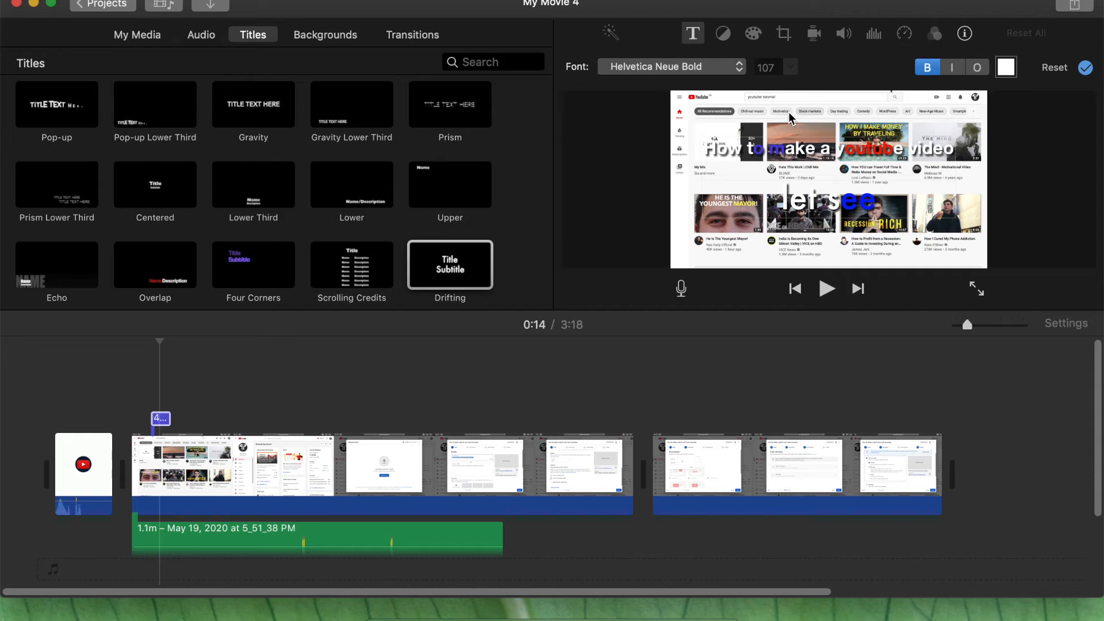
{"action": "left_click", "coordinate": [1085, 68]}
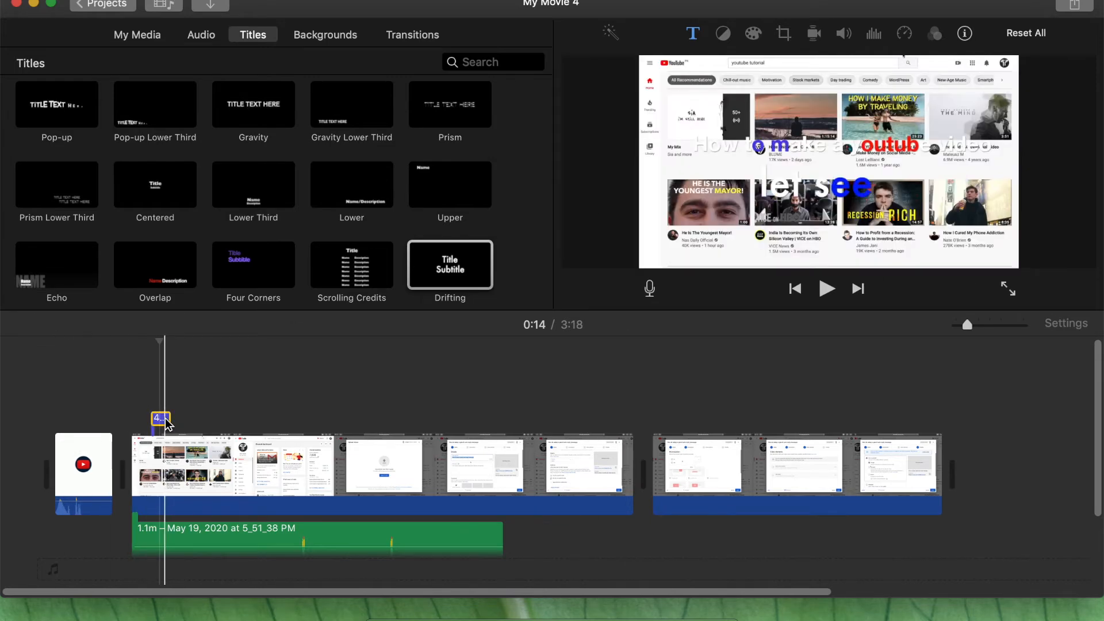
Step: Insert a Cross Dissolve transition between the two screen recording clips
{"action": "left_click", "coordinate": [336, 38]}
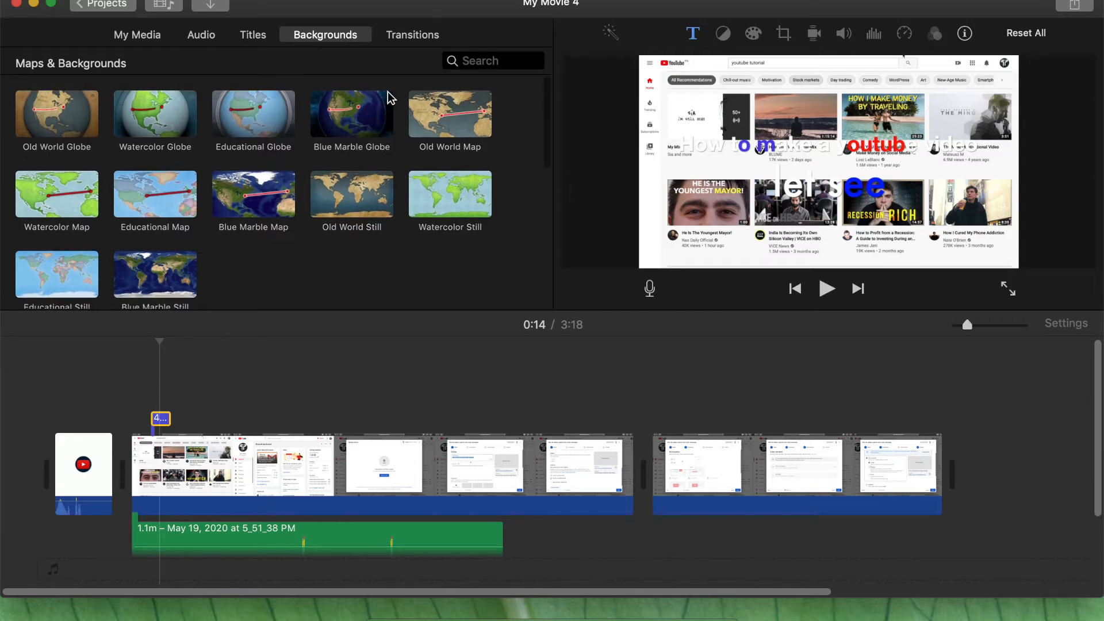
{"action": "left_click", "coordinate": [441, 44]}
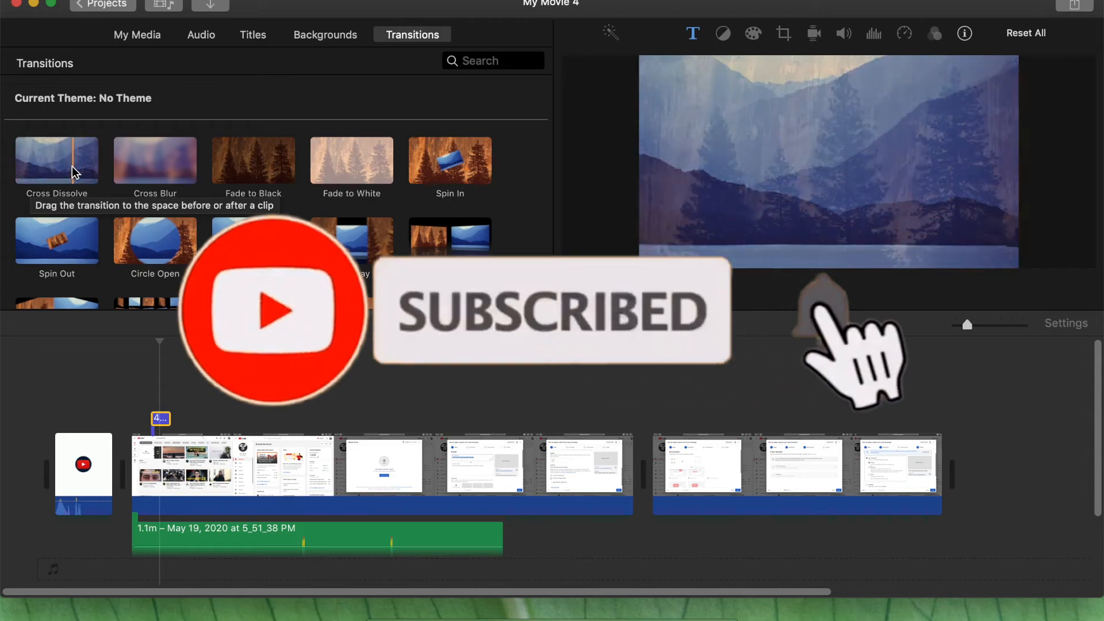
{"action": "left_click_drag", "start_coordinate": [46, 172], "coordinate": [612, 450]}
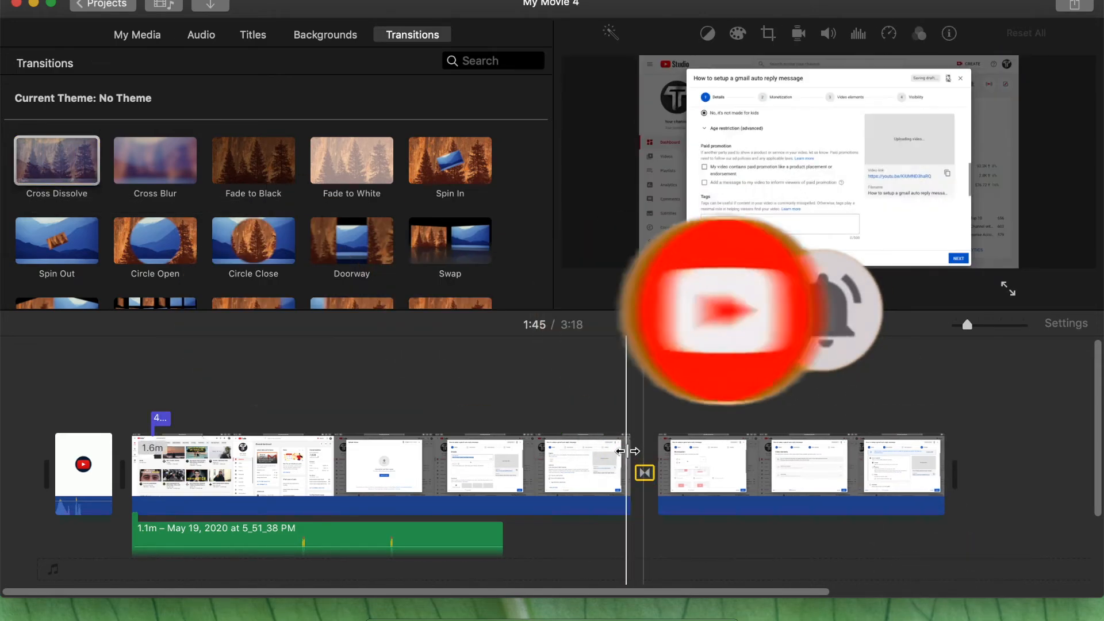
{"action": "key", "text": "super+plus"}
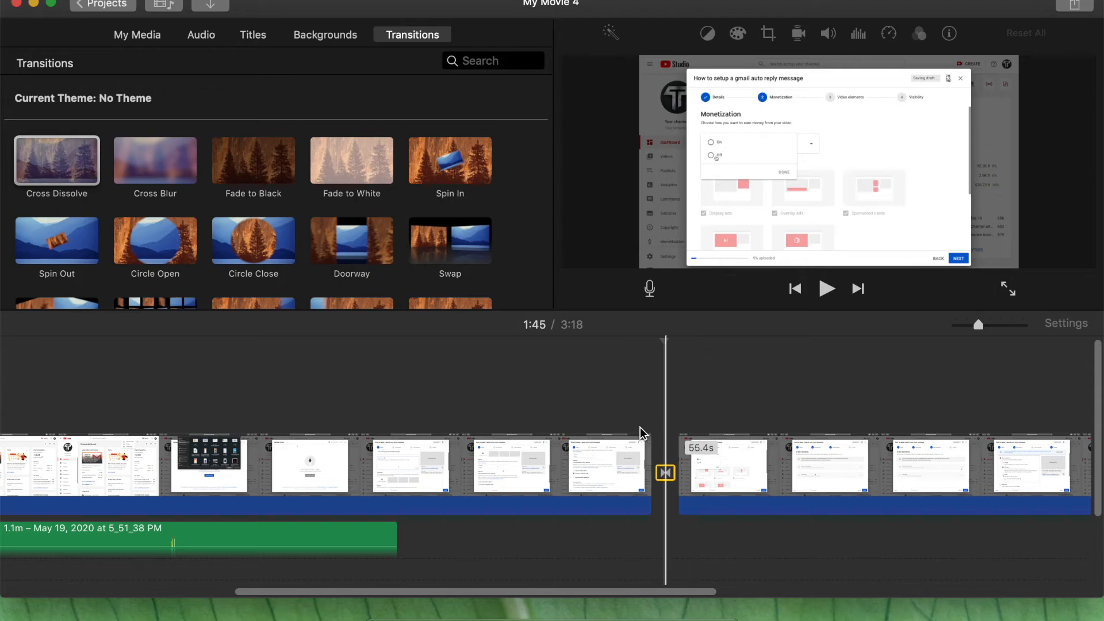
{"action": "scroll", "coordinate": [460, 196], "scroll_direction": "down", "scroll_amount": 5}
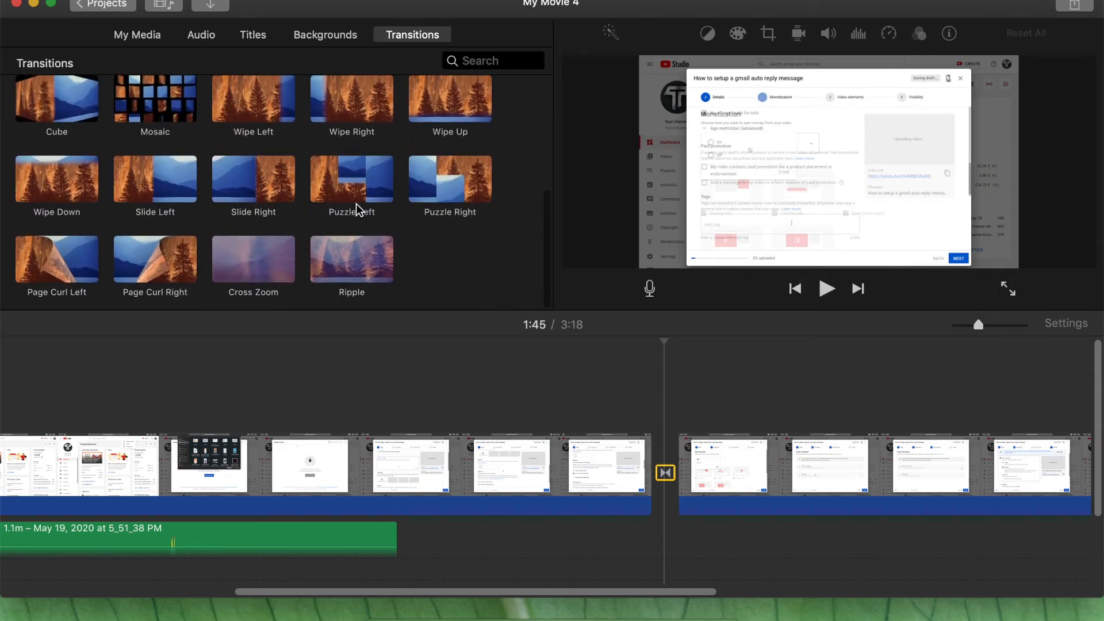
{"action": "scroll", "coordinate": [356, 208], "scroll_direction": "up", "scroll_amount": 5}
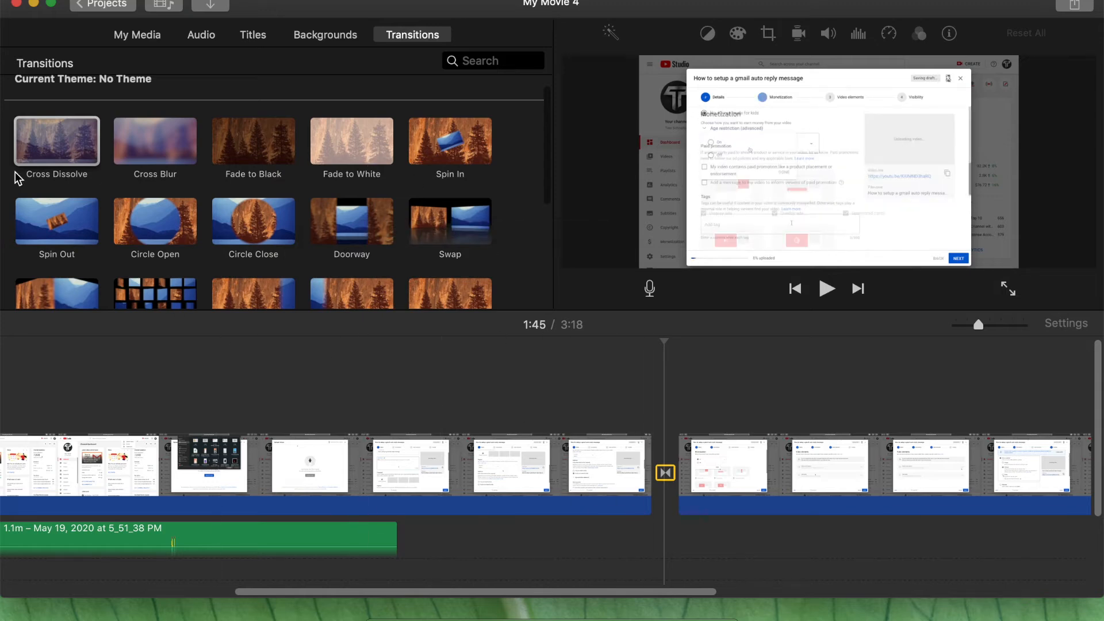
{"action": "scroll", "coordinate": [426, 199], "scroll_direction": "down", "scroll_amount": 5}
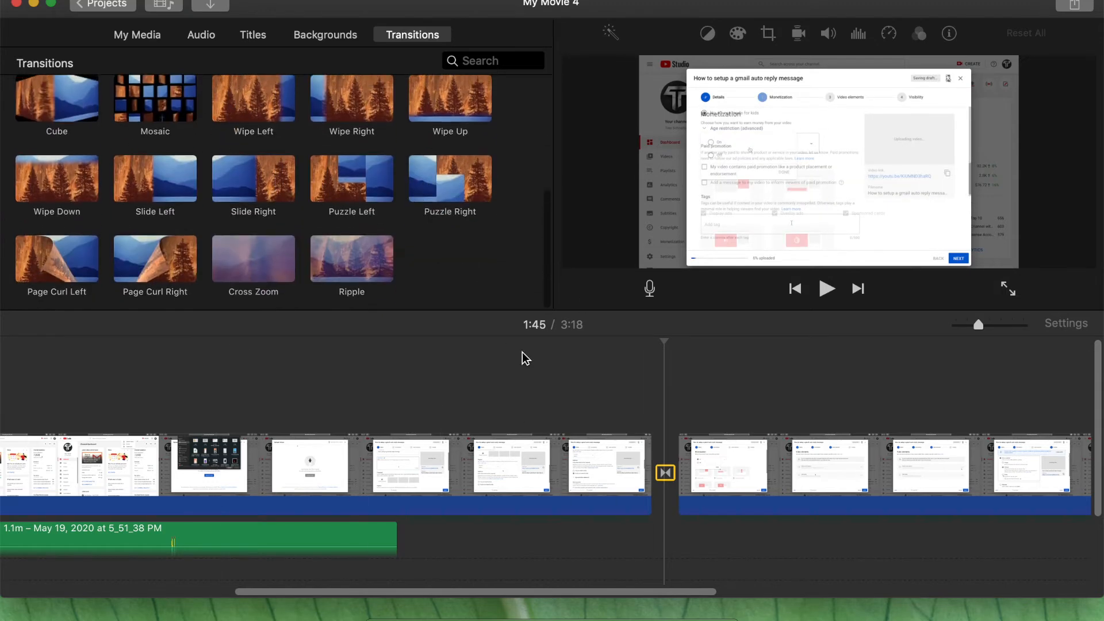
Step: Add the TOP 17 GREEN SCREEN video from the Recents folder in Finder to the end of the timeline
{"action": "scroll", "coordinate": [327, 397], "scroll_direction": "down", "scroll_amount": 5}
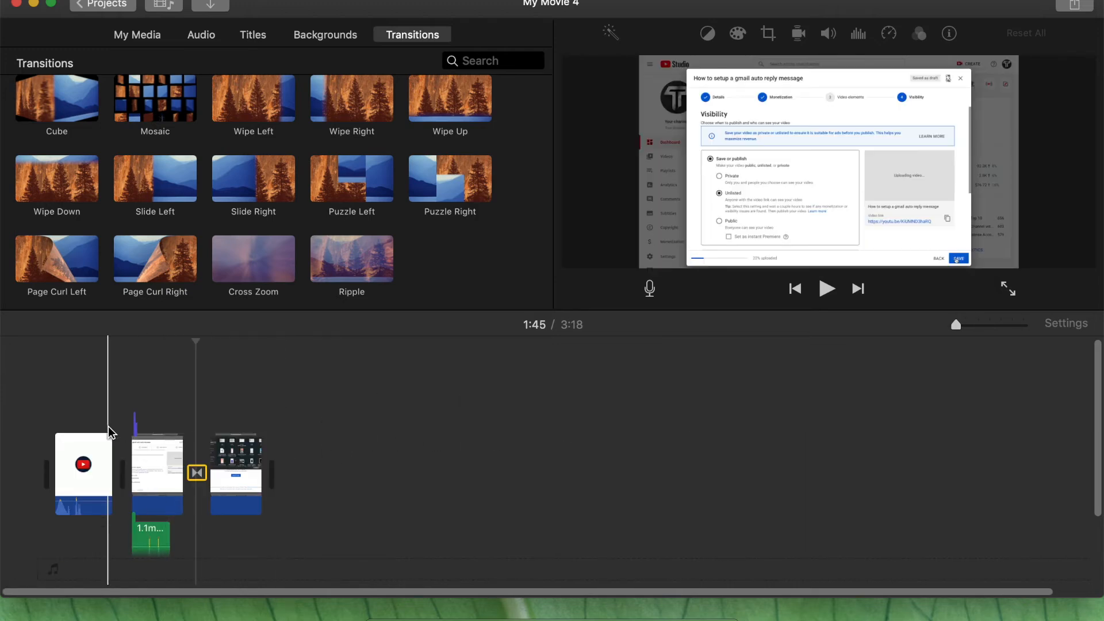
{"action": "scroll", "coordinate": [182, 436], "scroll_direction": "up", "scroll_amount": 5}
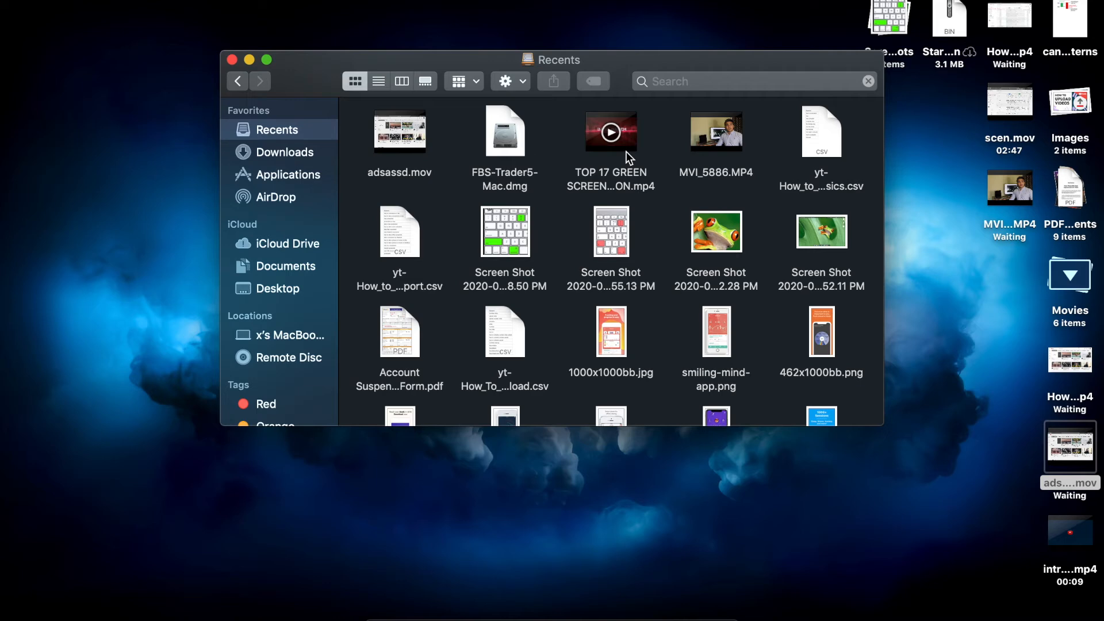
{"action": "left_click_drag", "start_coordinate": [625, 150], "coordinate": [842, 469]}
{"action": "scroll", "coordinate": [783, 473], "scroll_direction": "right", "scroll_amount": 5}
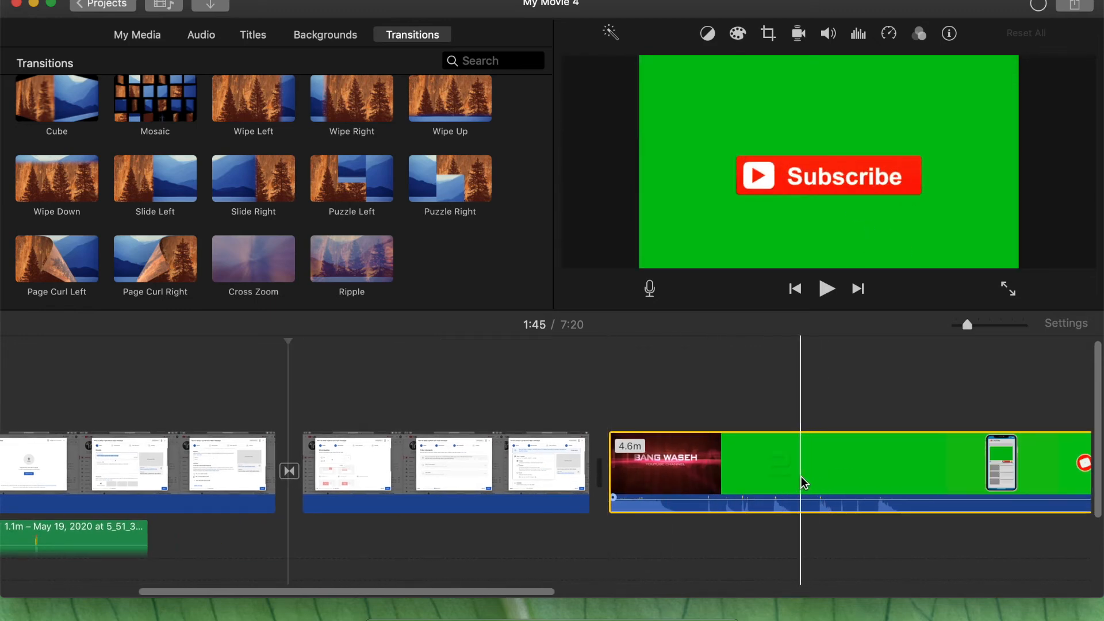
Step: Split the green-screen video at 3:55 and at 4:16 in the timeline
{"action": "scroll", "coordinate": [885, 477], "scroll_direction": "right", "scroll_amount": 5}
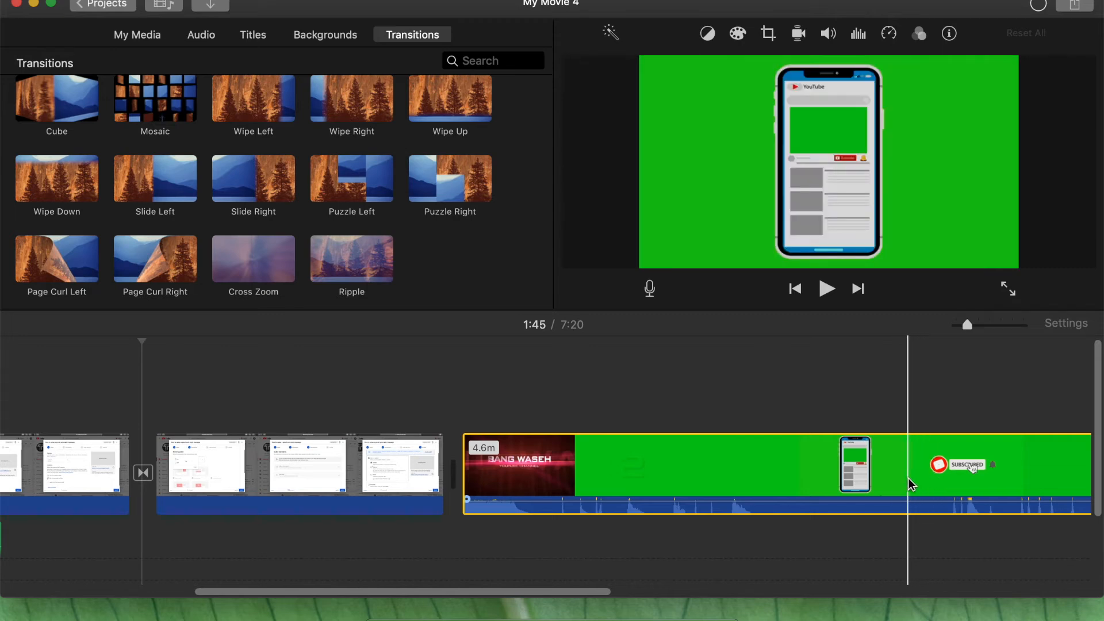
{"action": "left_click", "coordinate": [889, 480]}
{"action": "key", "text": "super+b"}
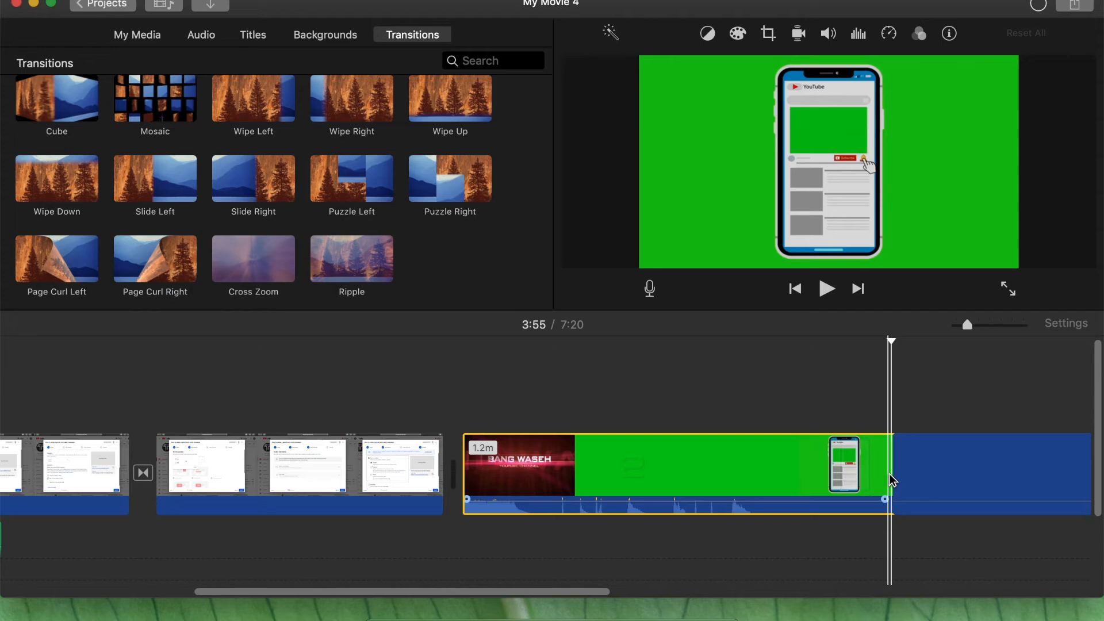
{"action": "scroll", "coordinate": [890, 480], "scroll_direction": "right", "scroll_amount": 6}
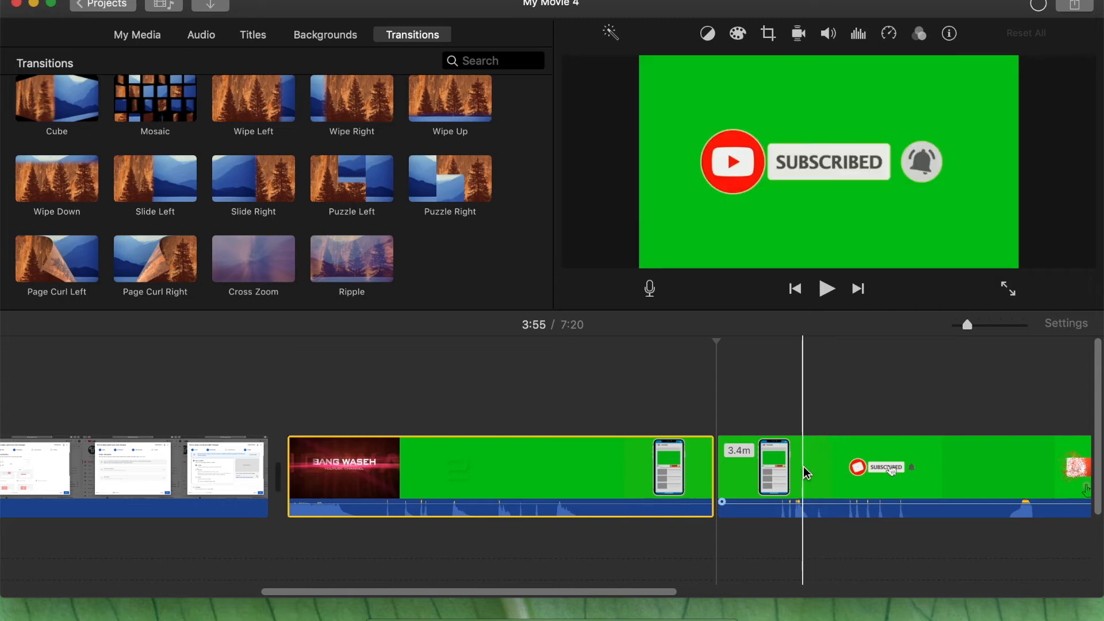
{"action": "left_click", "coordinate": [835, 476]}
{"action": "key", "text": "super+b"}
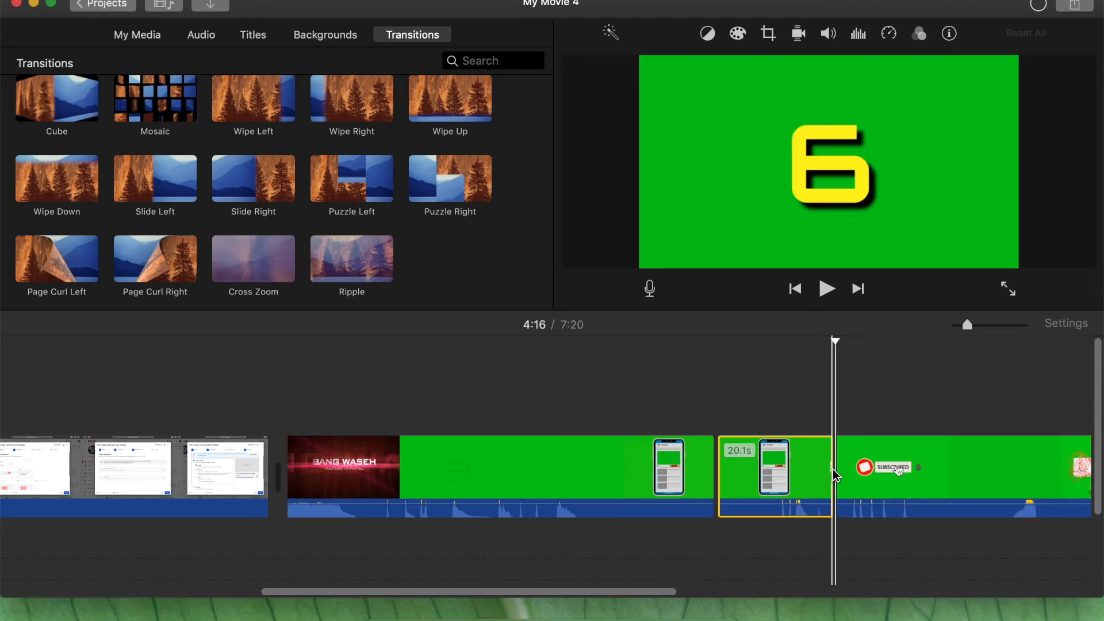
Step: Delete the first and last parts of the split green-screen video, keeping the 20.1-second middle part
{"action": "left_click", "coordinate": [507, 490]}
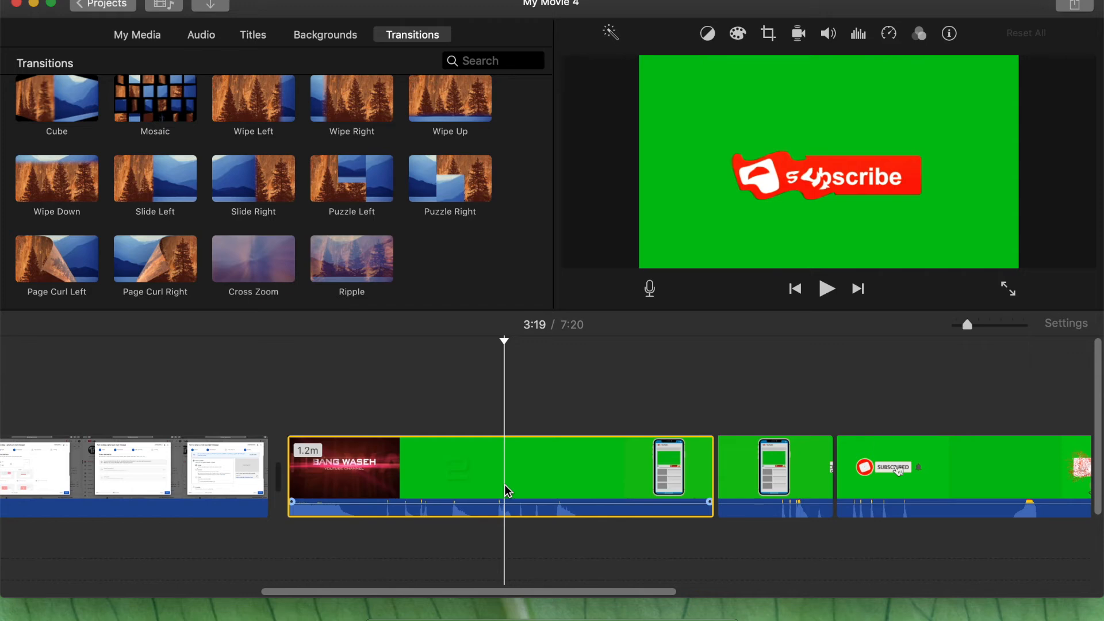
{"action": "key", "text": "Delete"}
{"action": "left_click", "coordinate": [623, 491]}
{"action": "key", "text": "Delete"}
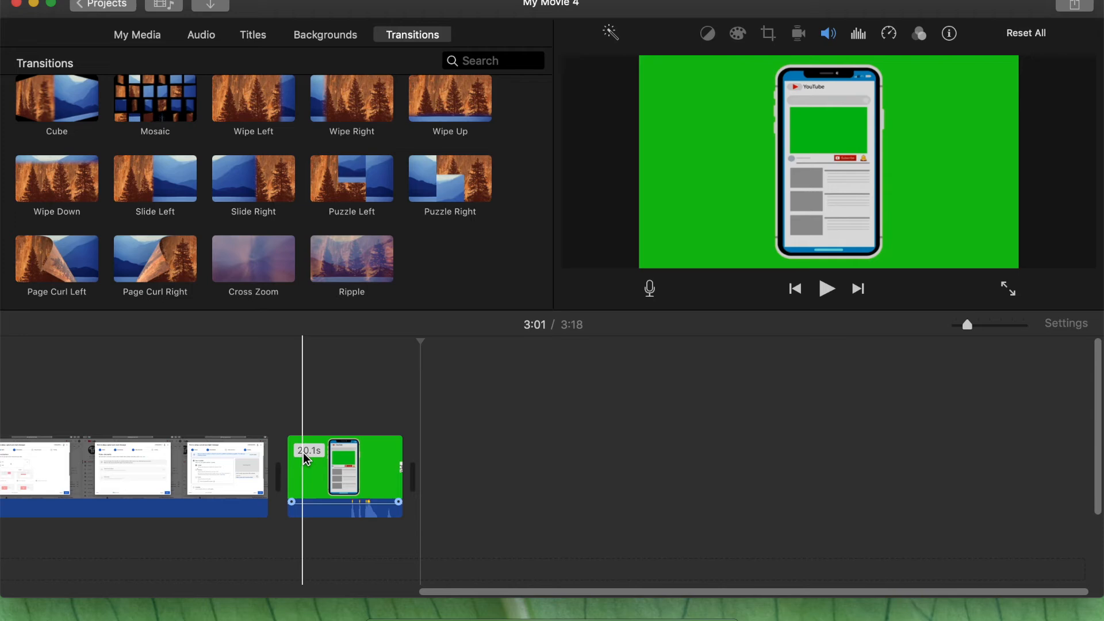
Step: Split the remaining green-screen clip at 2:52 and 3:00 to isolate the subscribe button animation
{"action": "key", "text": "super+equal"}
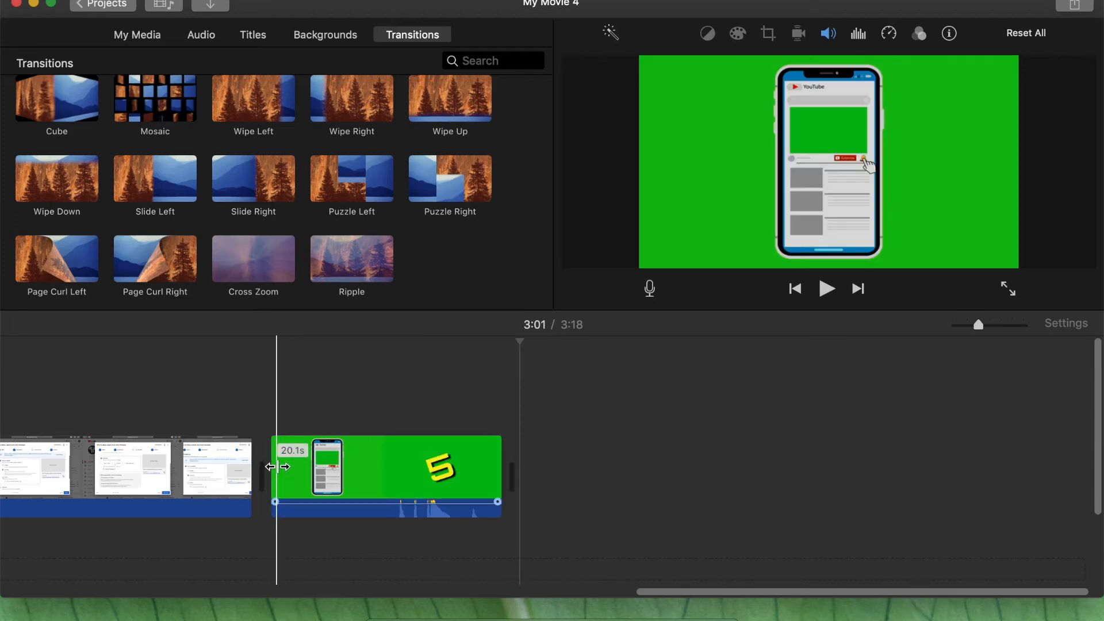
{"action": "left_click", "coordinate": [396, 471]}
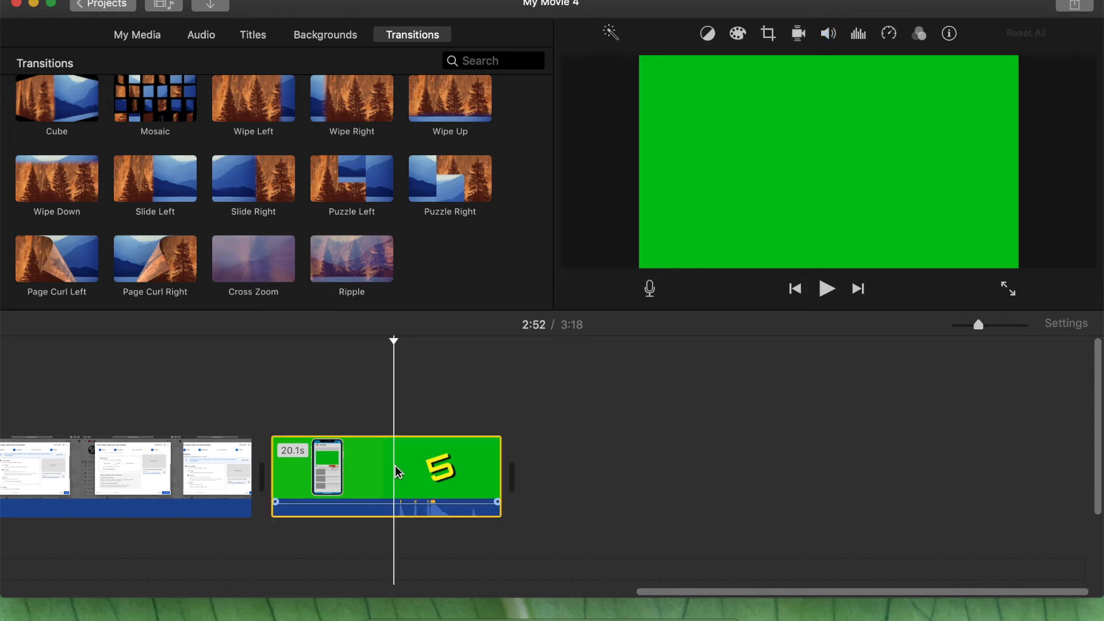
{"action": "key", "text": "super+b"}
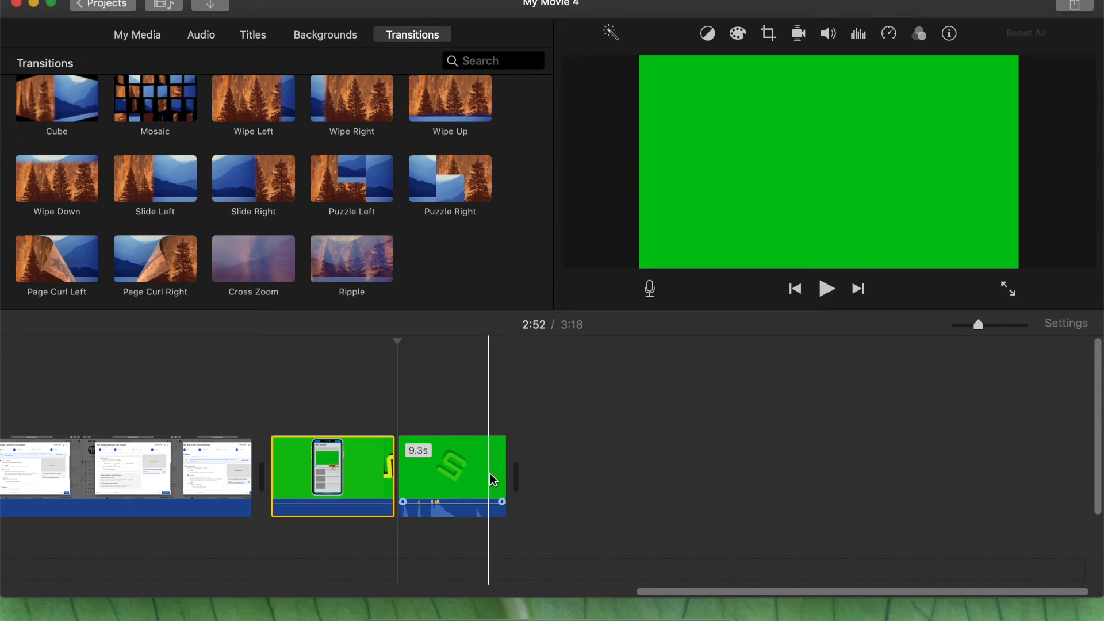
{"action": "left_click", "coordinate": [492, 479]}
{"action": "key", "text": "super+b"}
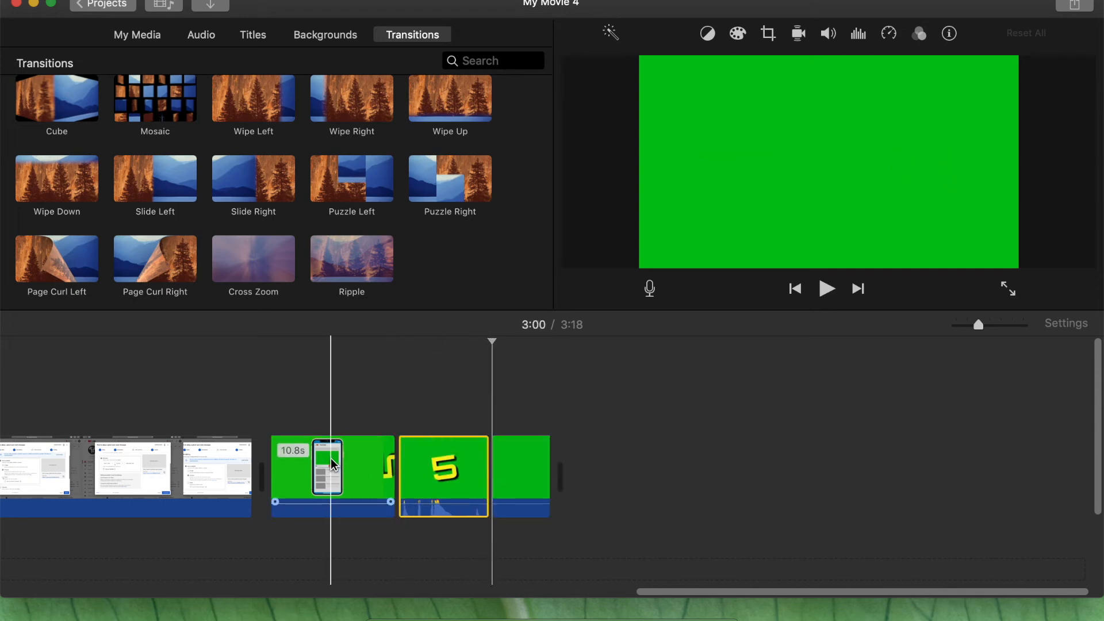
Step: Delete the green-screen pieces before and after the subscribe button animation
{"action": "left_click", "coordinate": [331, 466]}
{"action": "key", "text": "Delete"}
{"action": "left_click", "coordinate": [397, 477]}
{"action": "key", "text": "Delete"}
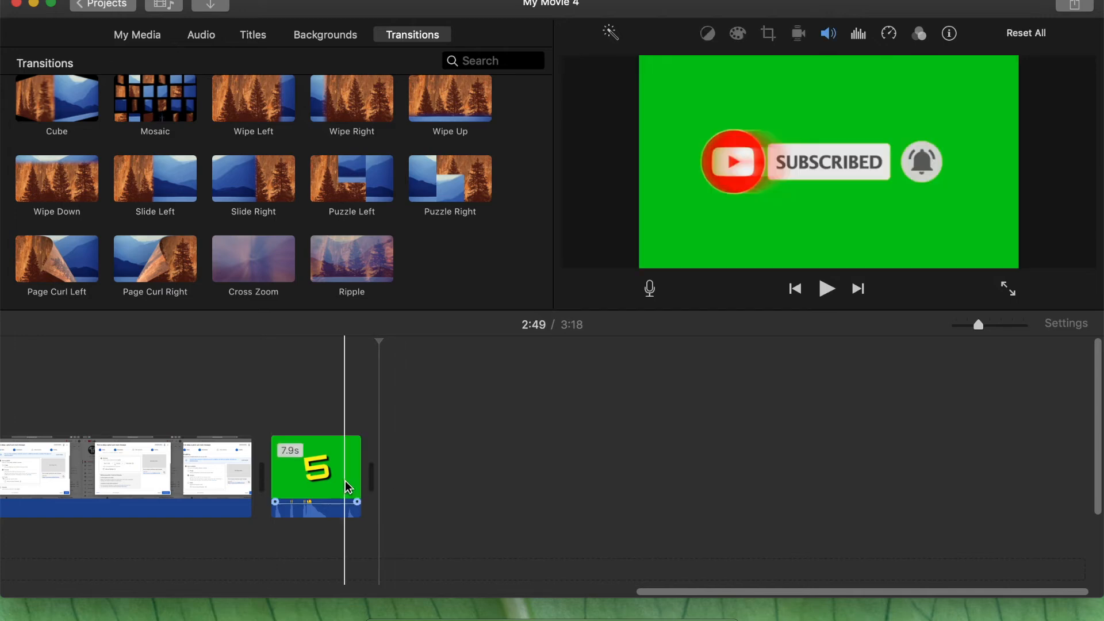
Step: Place the green-screen subscribe clip as an overlay above the second screen recording clip, near its start
{"action": "key", "text": "super+minus"}
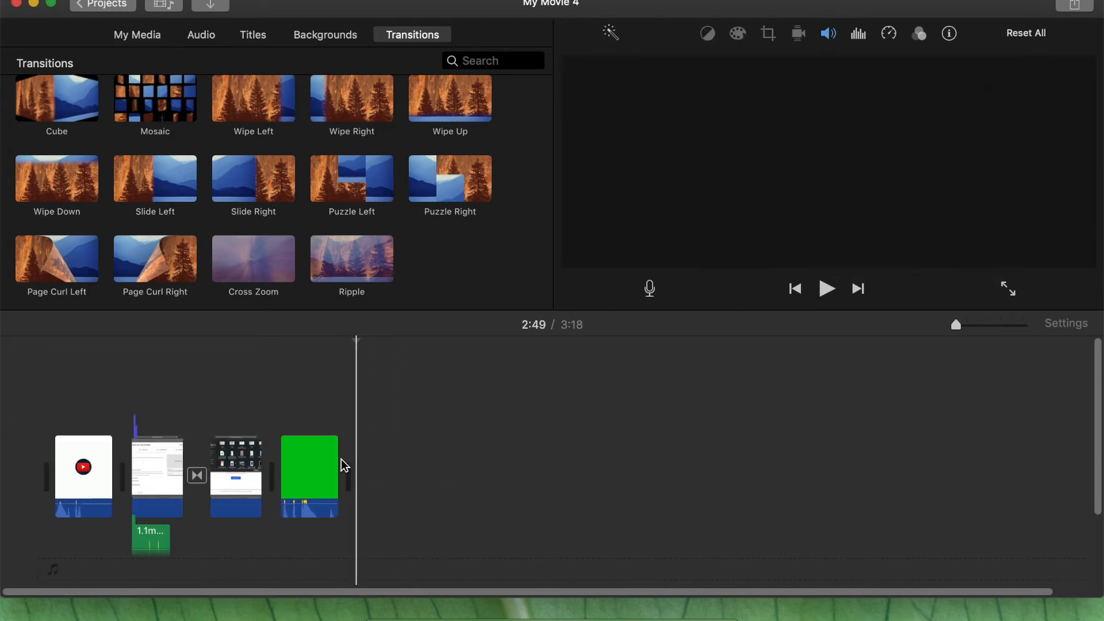
{"action": "left_click", "coordinate": [315, 470]}
{"action": "mouse_move", "coordinate": [314, 465]}
{"action": "left_mouse_down"}
{"action": "mouse_move", "coordinate": [263, 395]}
{"action": "mouse_move", "coordinate": [208, 375]}
{"action": "mouse_move", "coordinate": [225, 376]}
{"action": "mouse_move", "coordinate": [230, 394]}
{"action": "left_mouse_up"}
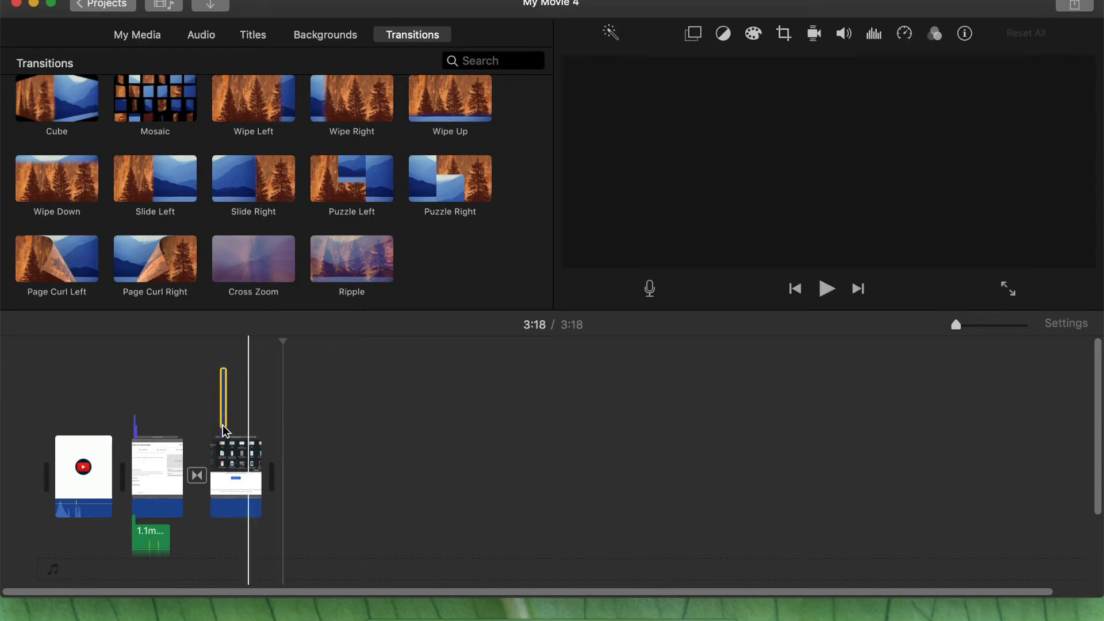
{"action": "key", "text": "super+plus"}
{"action": "key", "text": "super+plus"}
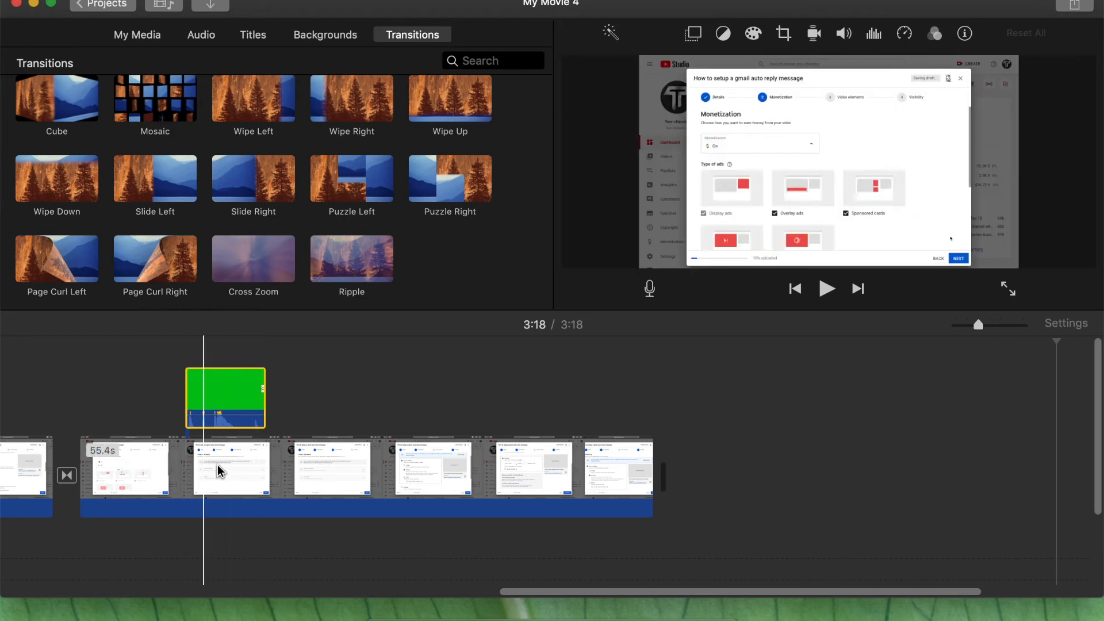
Step: Try the Picture in Picture overlay on the subscribe clip and move its inset to the upper-left of the frame
{"action": "left_click", "coordinate": [223, 389]}
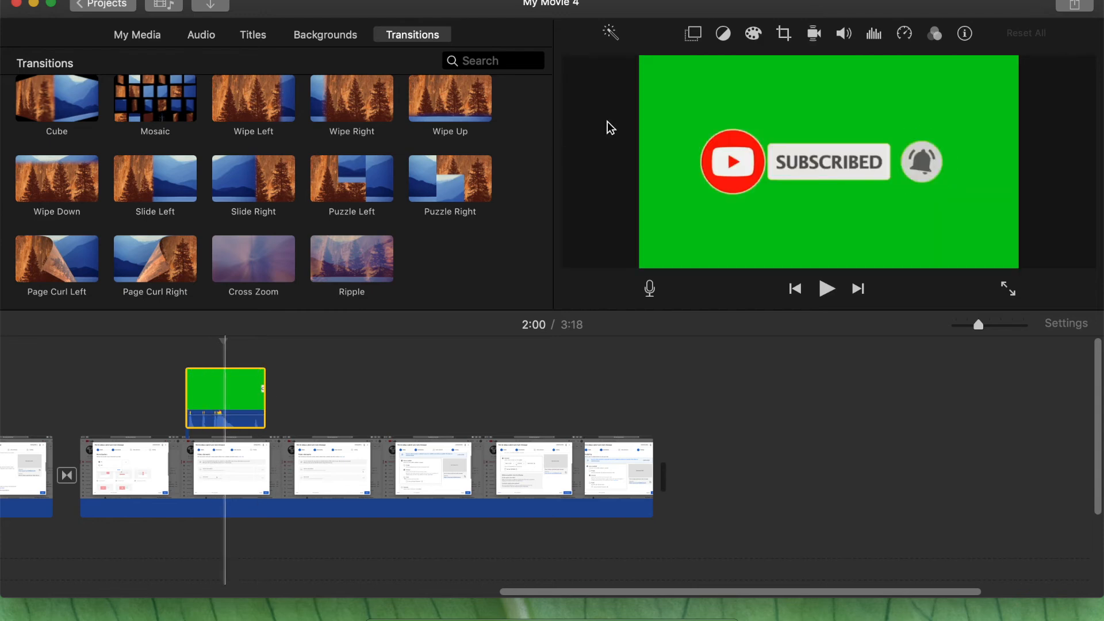
{"action": "left_click", "coordinate": [694, 35]}
{"action": "left_click", "coordinate": [645, 65]}
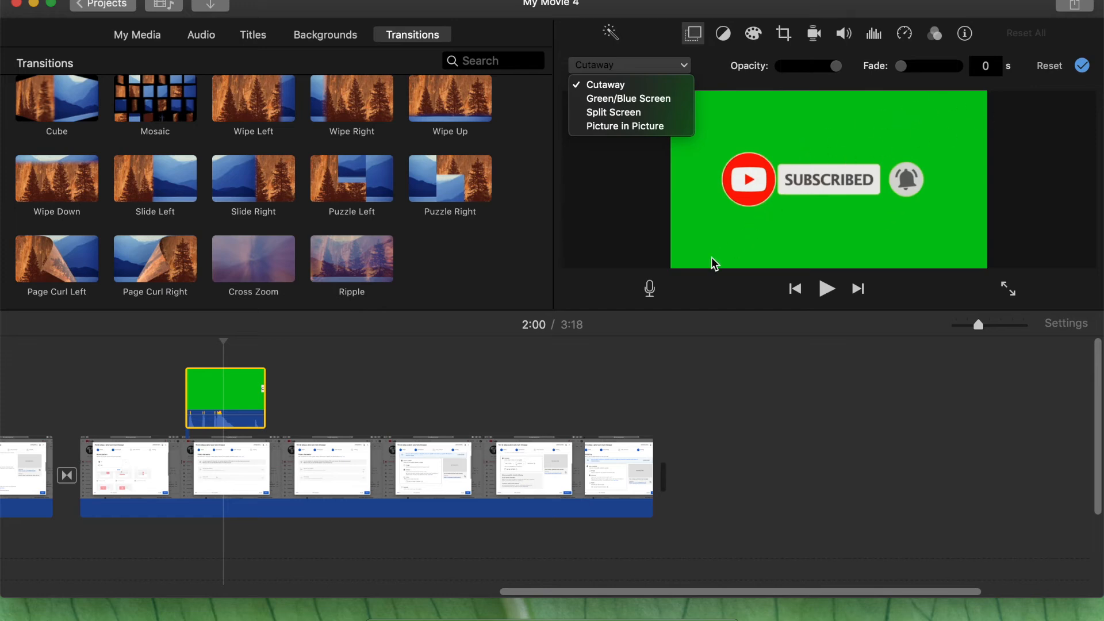
{"action": "left_click", "coordinate": [640, 128]}
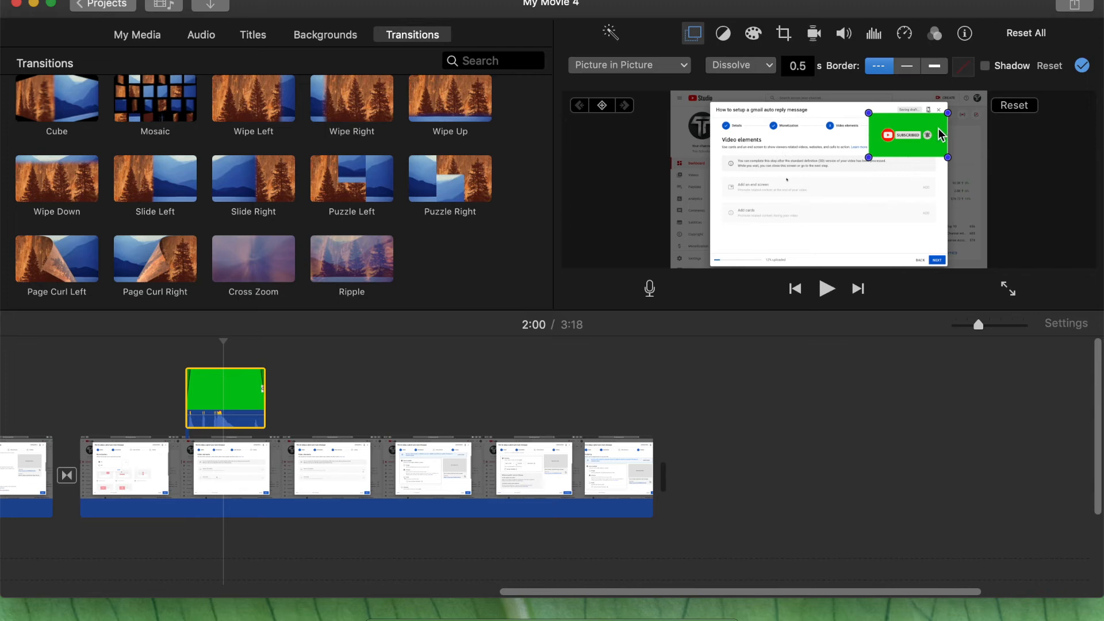
{"action": "left_click_drag", "start_coordinate": [904, 138], "coordinate": [745, 152]}
Step: Set the subscribe clip's overlay mode to Green/Blue Screen to remove its green background
{"action": "left_click", "coordinate": [659, 65]}
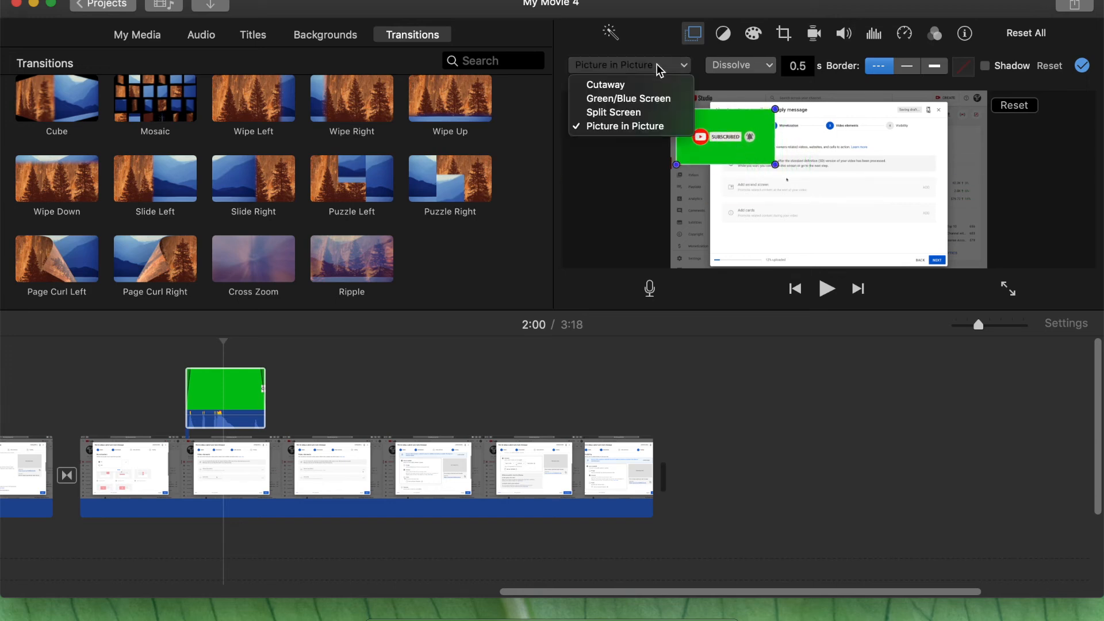
{"action": "left_click", "coordinate": [649, 100]}
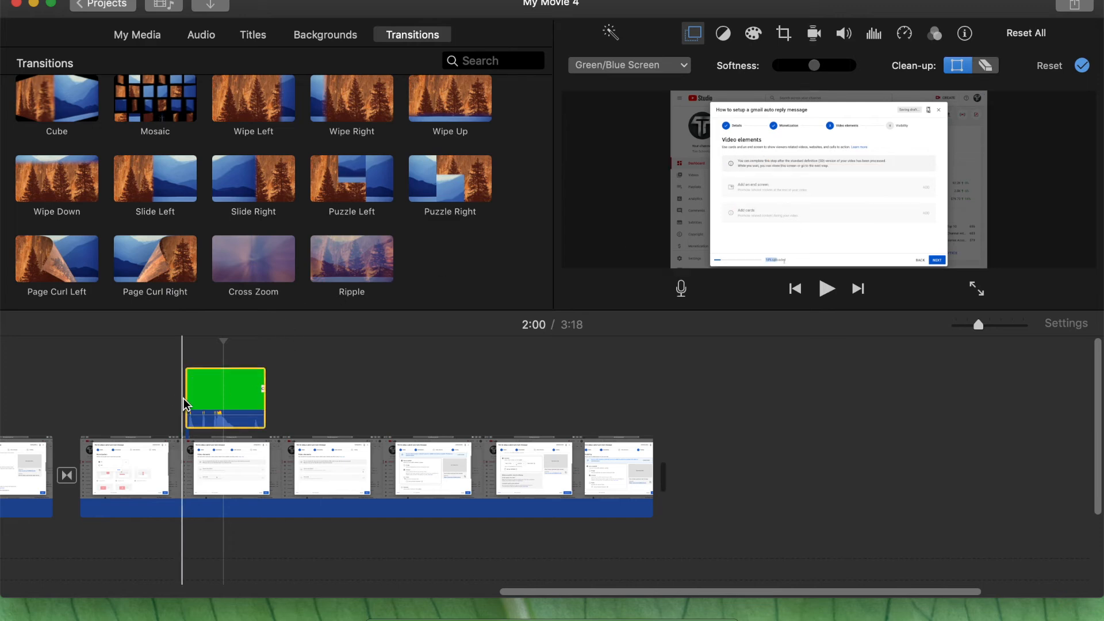
{"action": "left_click", "coordinate": [210, 409]}
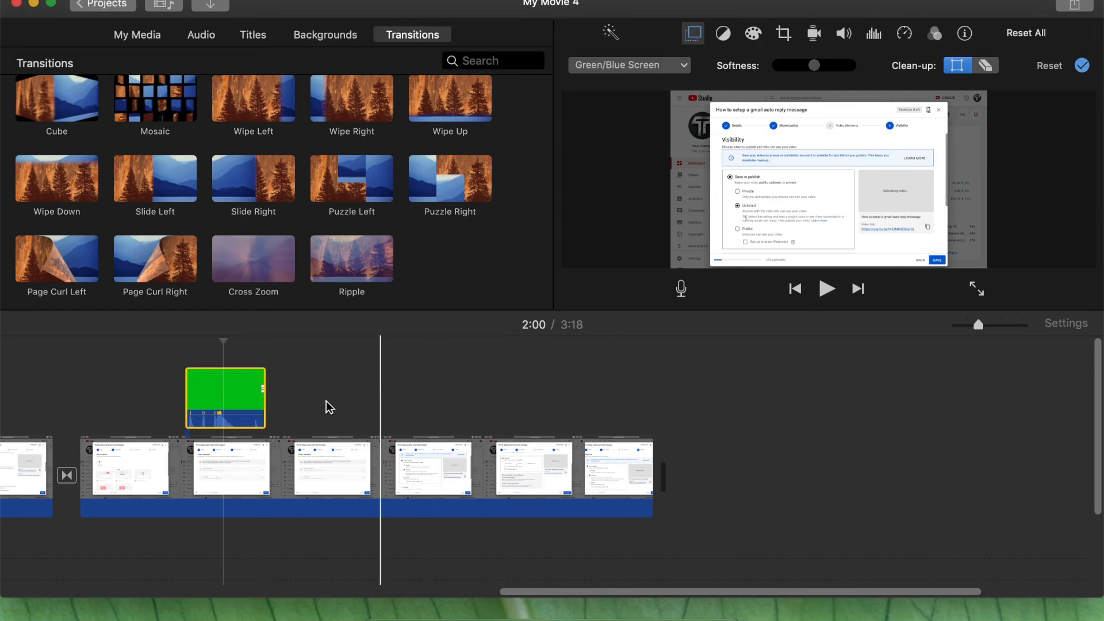
Step: Select all clips in the timeline and automatically improve their video and audio quality
{"action": "key", "text": "super+minus"}
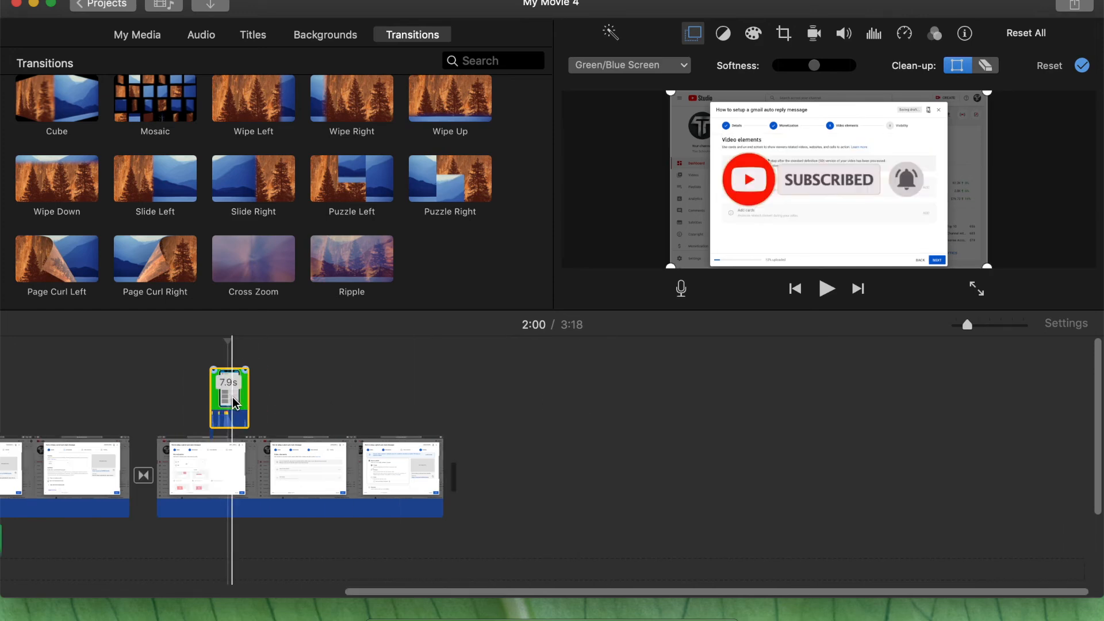
{"action": "key", "text": "super+minus"}
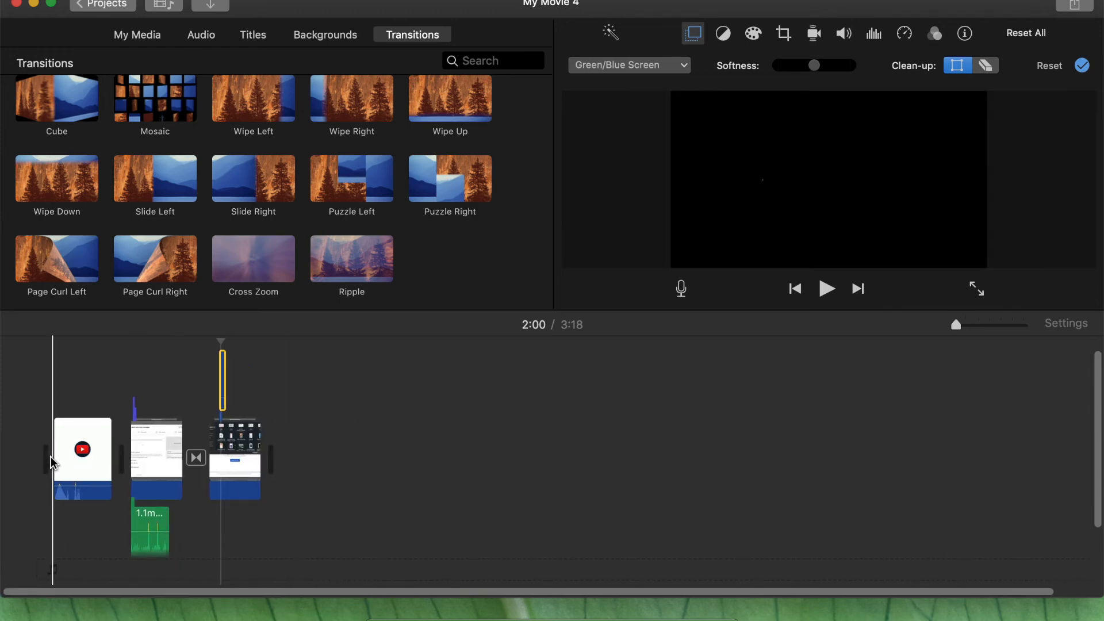
{"action": "left_click_drag", "start_coordinate": [48, 356], "coordinate": [330, 575]}
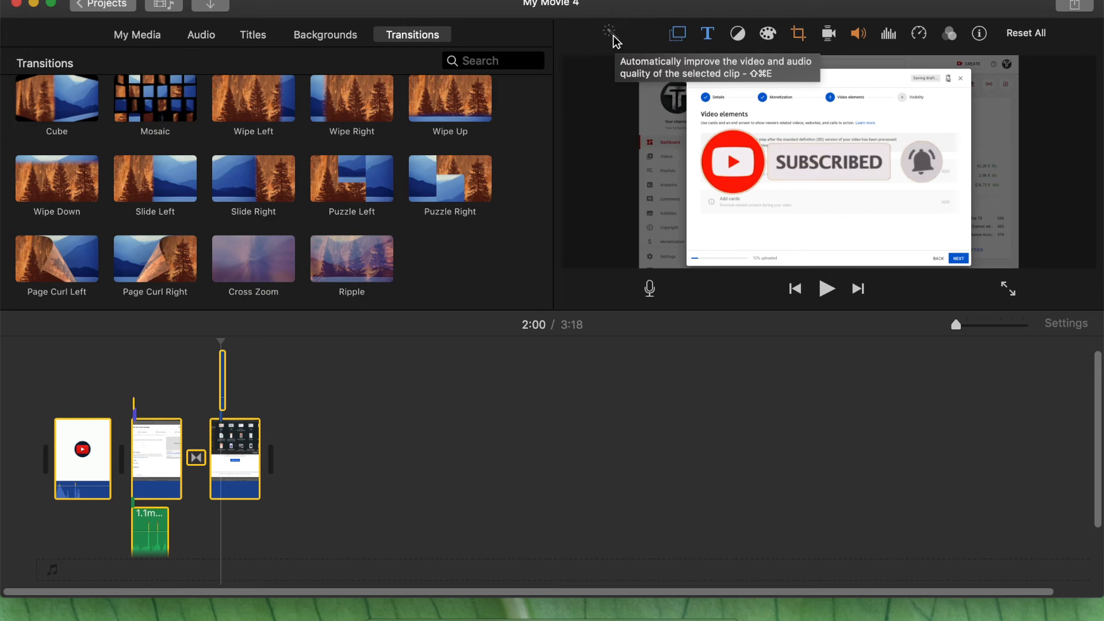
{"action": "left_click", "coordinate": [611, 34]}
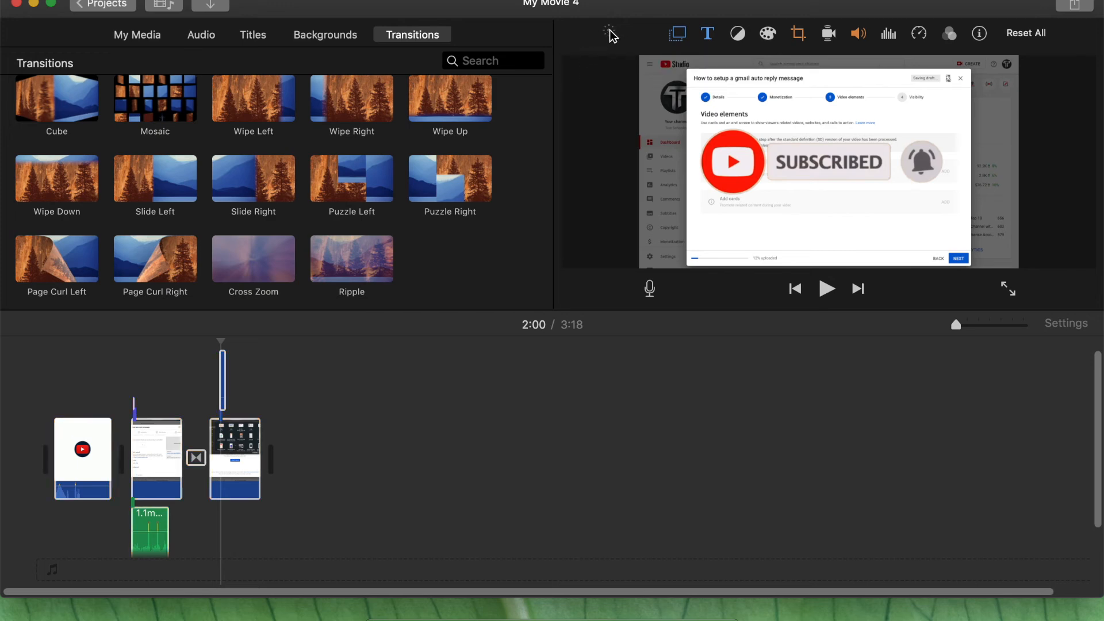
{"action": "left_click", "coordinate": [360, 368]}
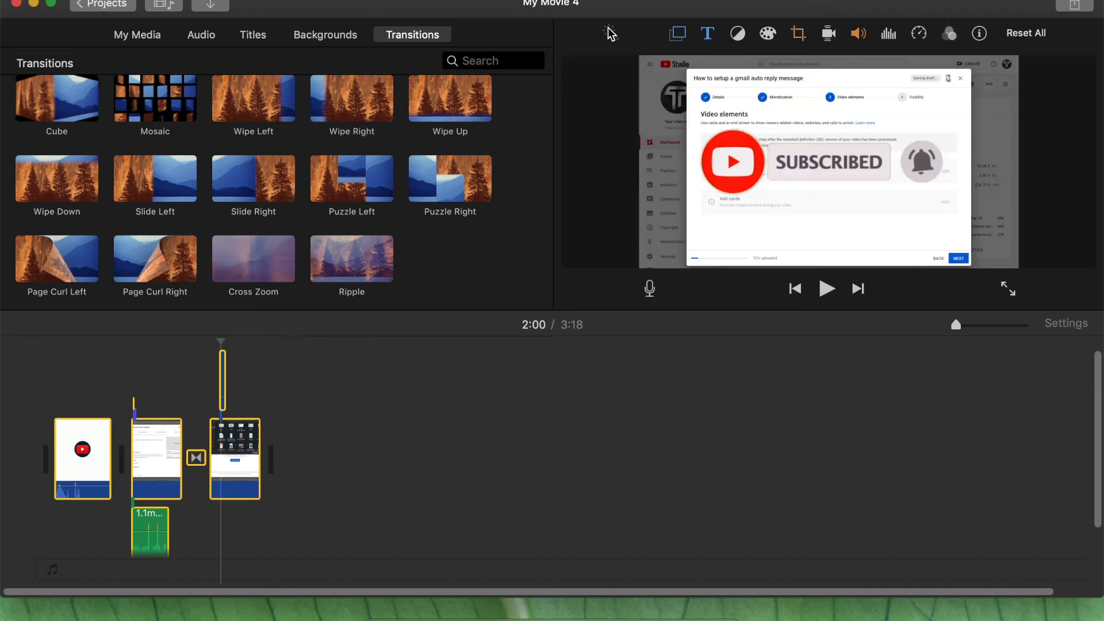
Step: Set the May 19 voice recording's equalizer to Bass Boost and raise its volume slightly in the timeline
{"action": "left_click", "coordinate": [353, 390]}
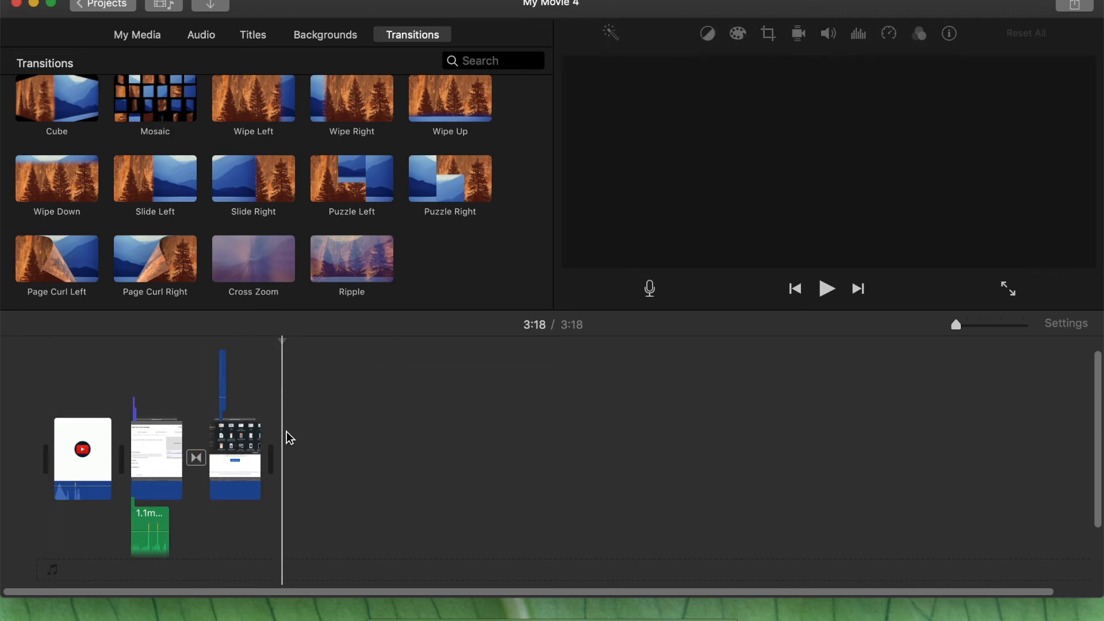
{"action": "scroll", "coordinate": [286, 438], "scroll_direction": "down", "scroll_amount": 3}
{"action": "key", "text": "super+plus"}
{"action": "scroll", "coordinate": [285, 438], "scroll_direction": "left", "scroll_amount": 3}
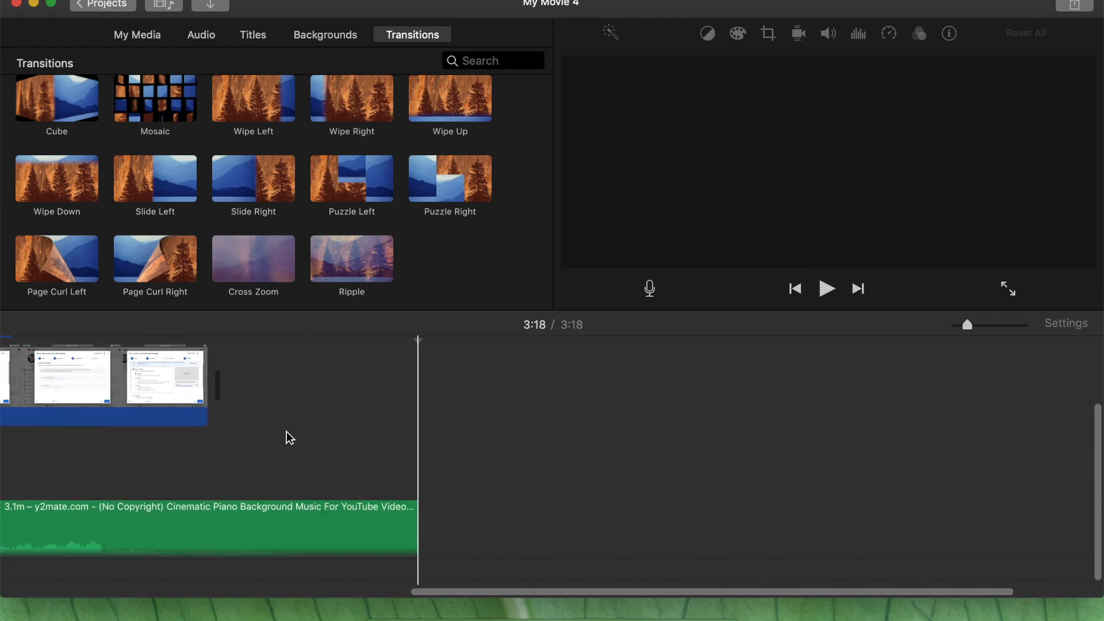
{"action": "scroll", "coordinate": [289, 438], "scroll_direction": "left", "scroll_amount": 10}
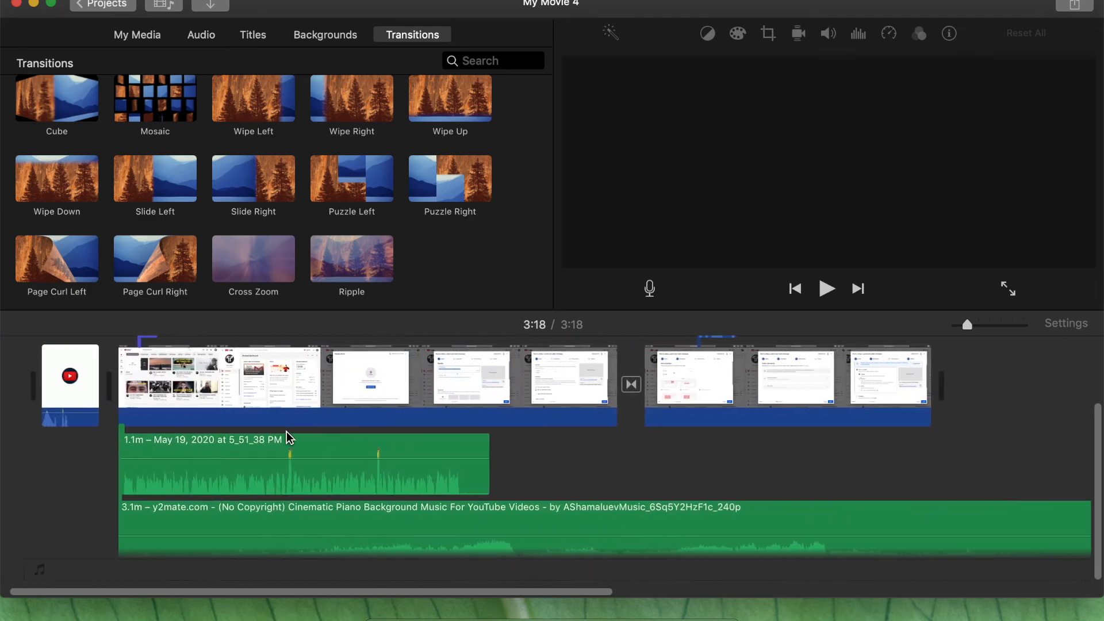
{"action": "left_click", "coordinate": [247, 454]}
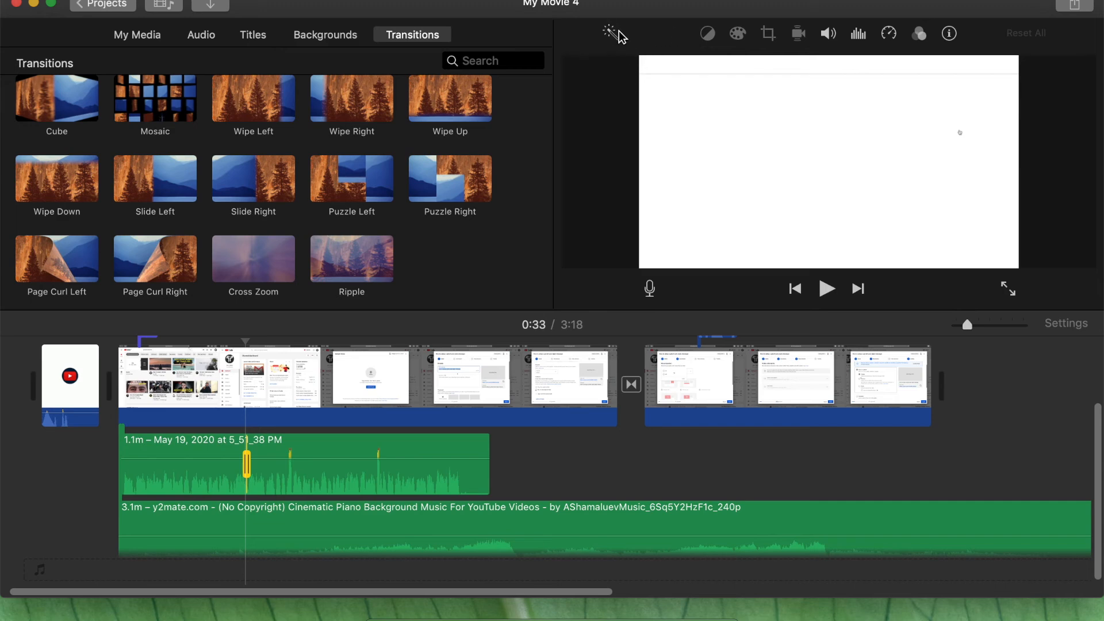
{"action": "left_click", "coordinate": [858, 34]}
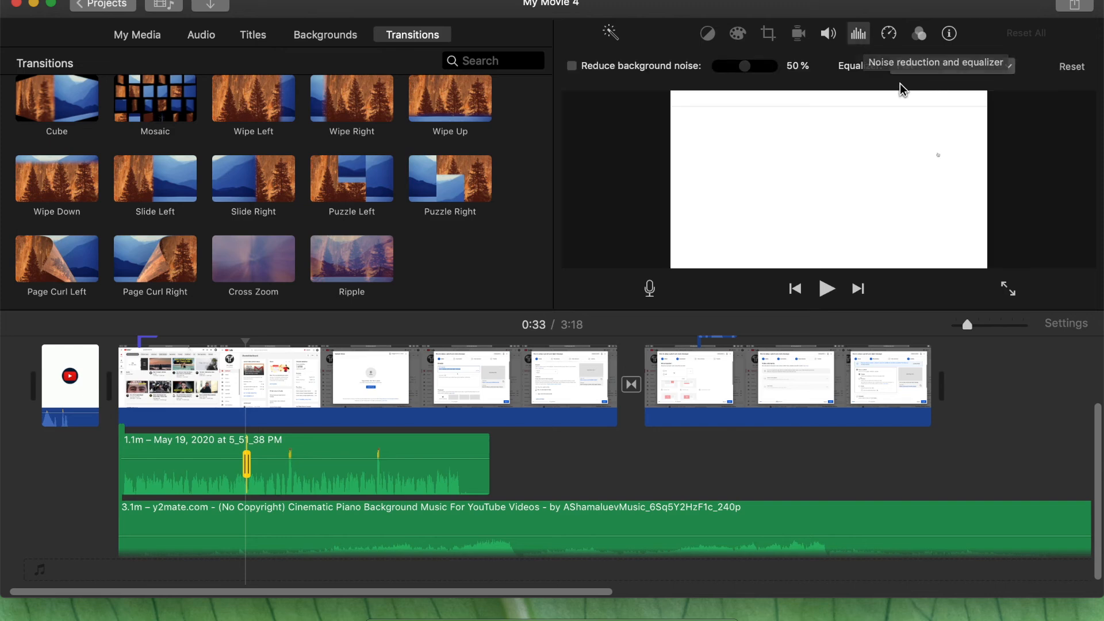
{"action": "left_click", "coordinate": [927, 71]}
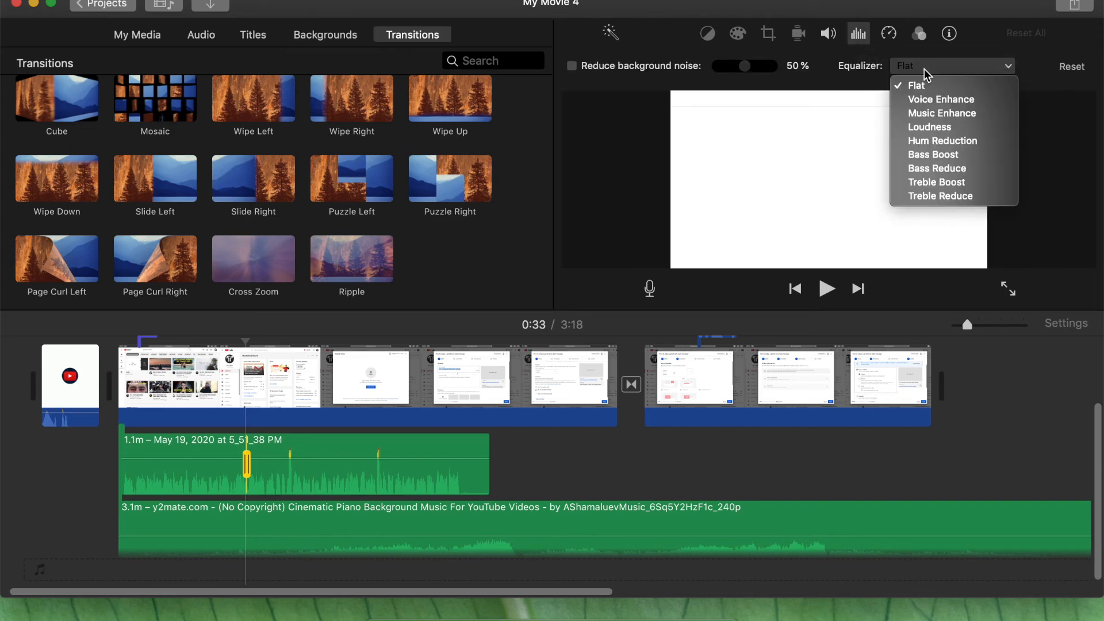
{"action": "left_click", "coordinate": [944, 158]}
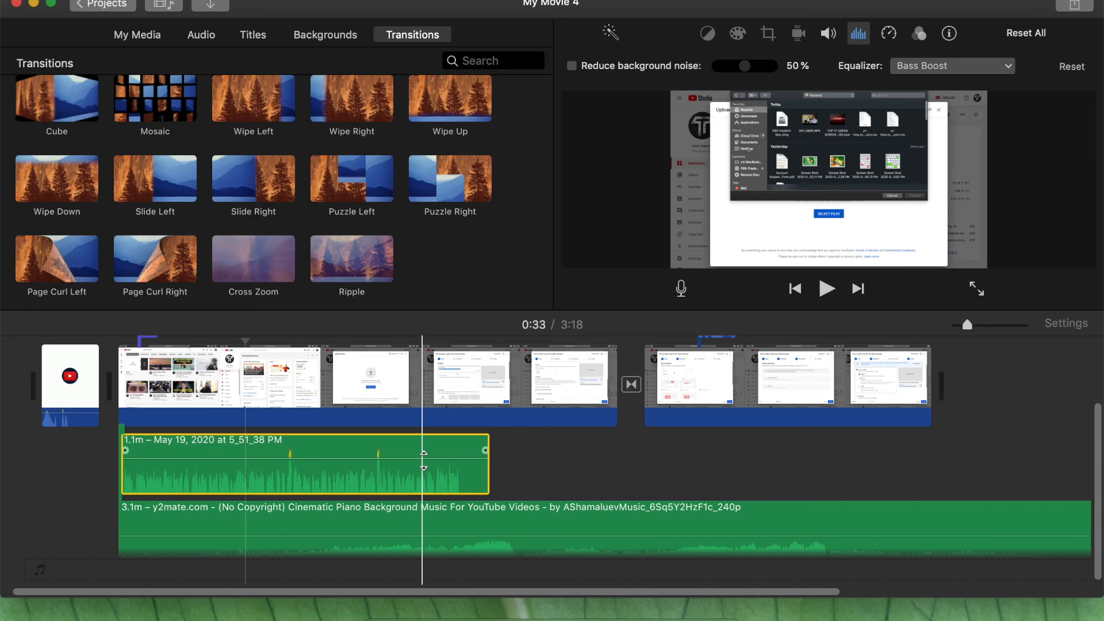
{"action": "mouse_move", "coordinate": [424, 461]}
{"action": "left_mouse_down"}
{"action": "mouse_move", "coordinate": [425, 445]}
{"action": "mouse_move", "coordinate": [424, 463]}
{"action": "mouse_move", "coordinate": [424, 454]}
{"action": "left_mouse_up"}
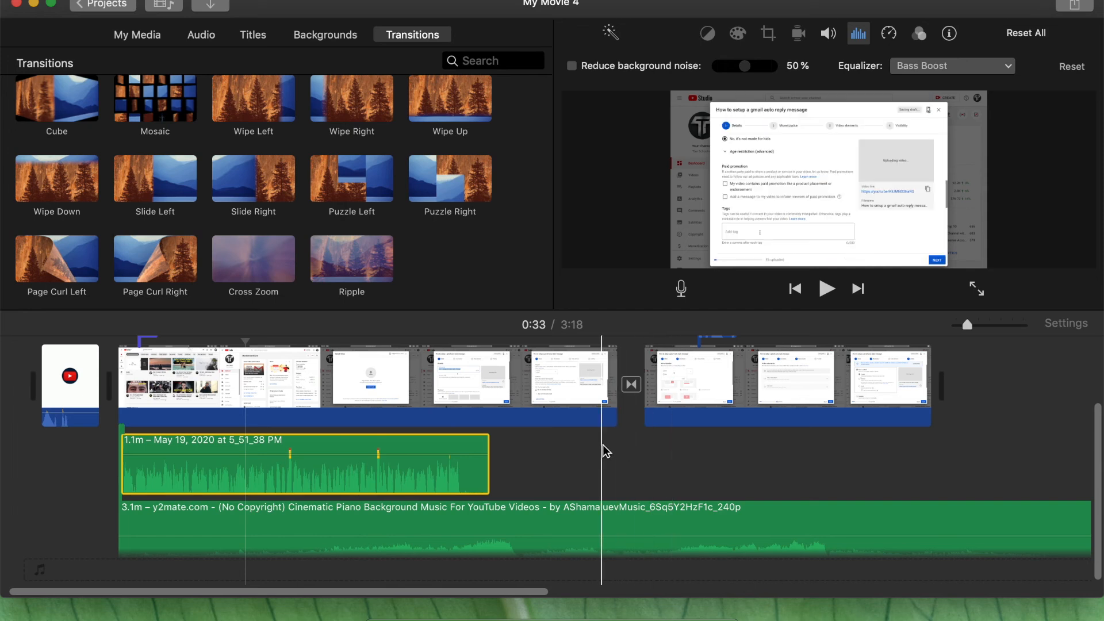
Step: Start exporting the movie as a file and title the export "how to make a"
{"action": "key", "text": "super+minus"}
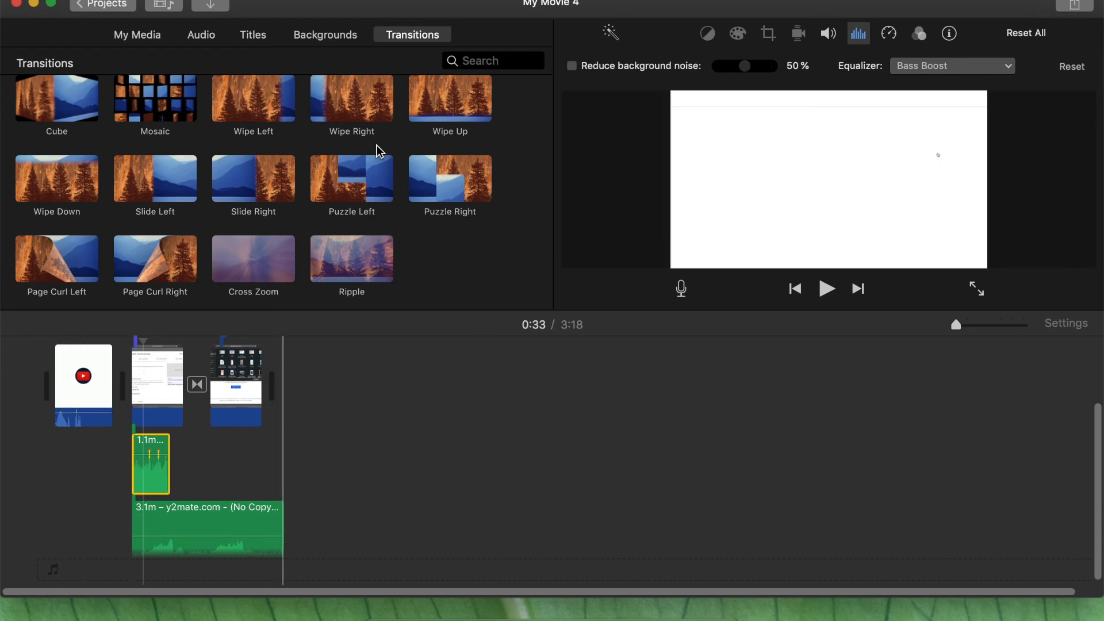
{"action": "left_click", "coordinate": [1075, 7]}
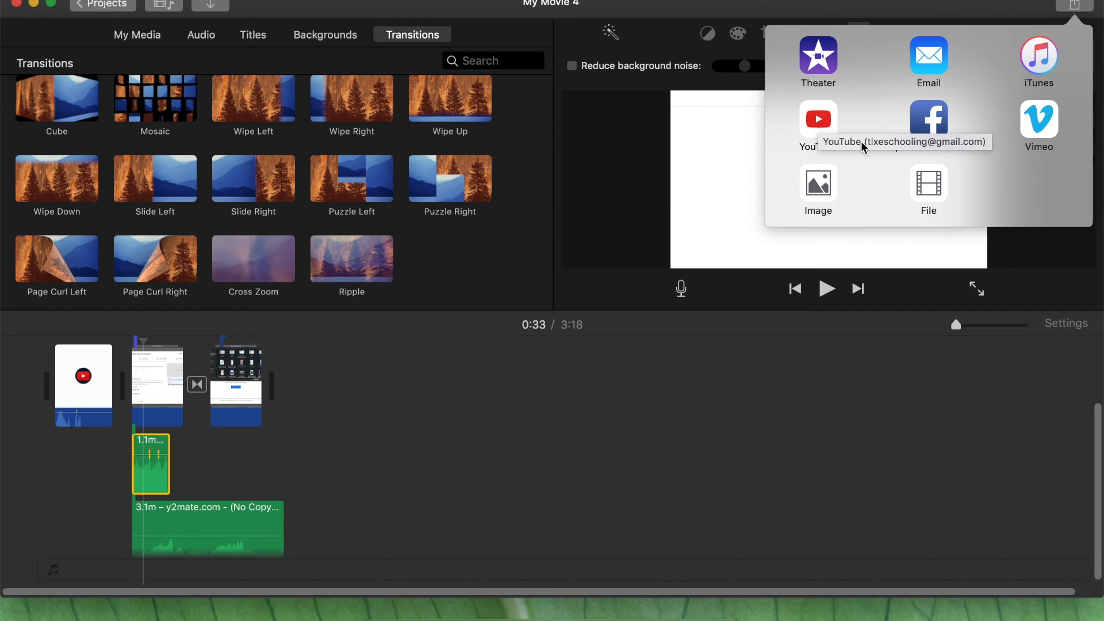
{"action": "left_click", "coordinate": [936, 189]}
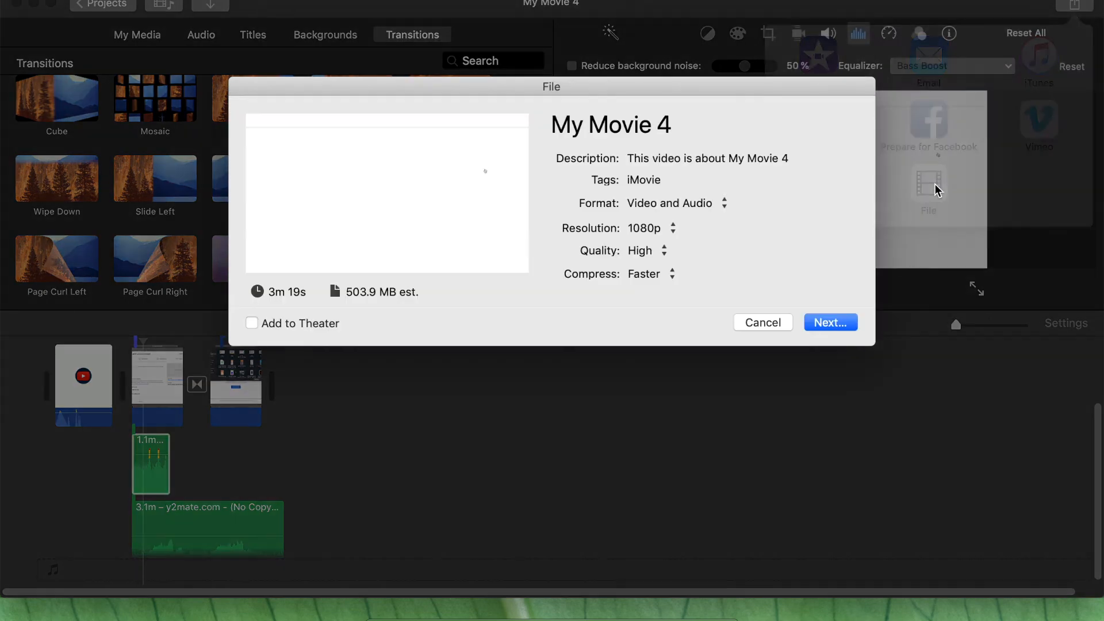
{"action": "triple_click", "coordinate": [719, 114]}
{"action": "type", "text": "how m"}
{"action": "key", "text": "BackSpace"}
{"action": "type", "text": "to m"}
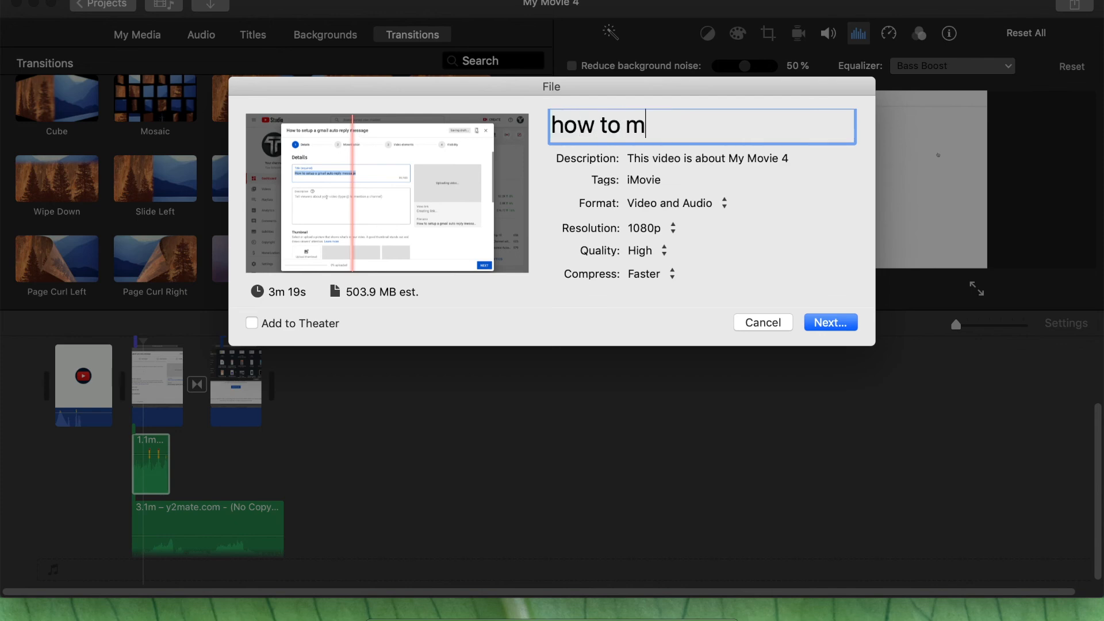
{"action": "type", "text": "ake a"}
Step: Set the export's description to "youtbube" and its tags to "youtubr", and dismiss the export without saving a file
{"action": "left_click", "coordinate": [803, 161]}
{"action": "left_click_drag", "start_coordinate": [804, 161], "coordinate": [184, 140]}
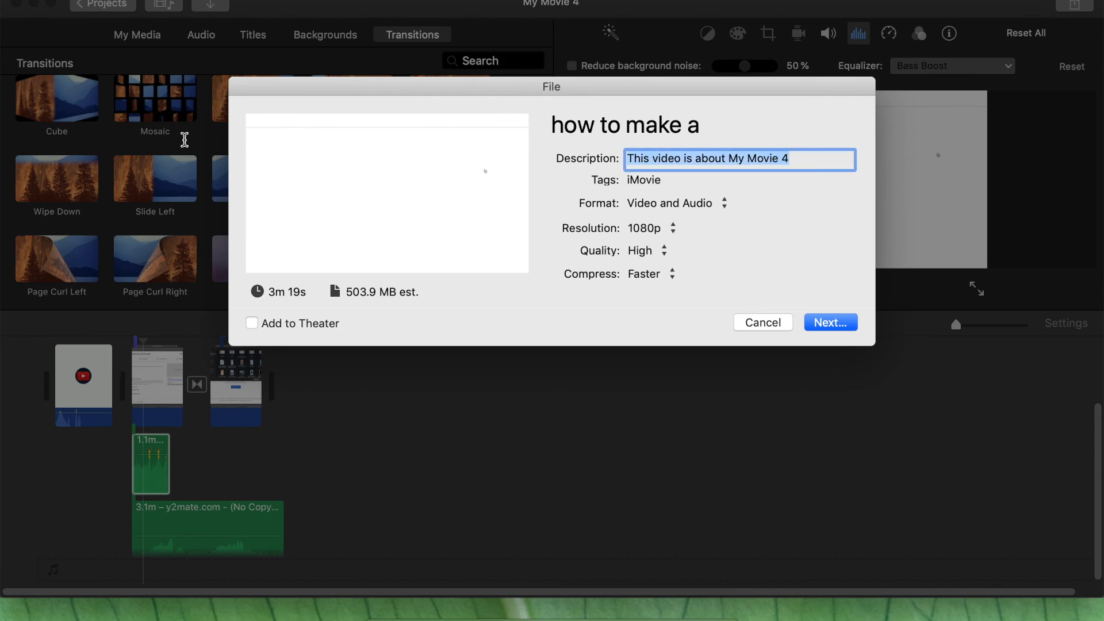
{"action": "type", "text": "youtbube"}
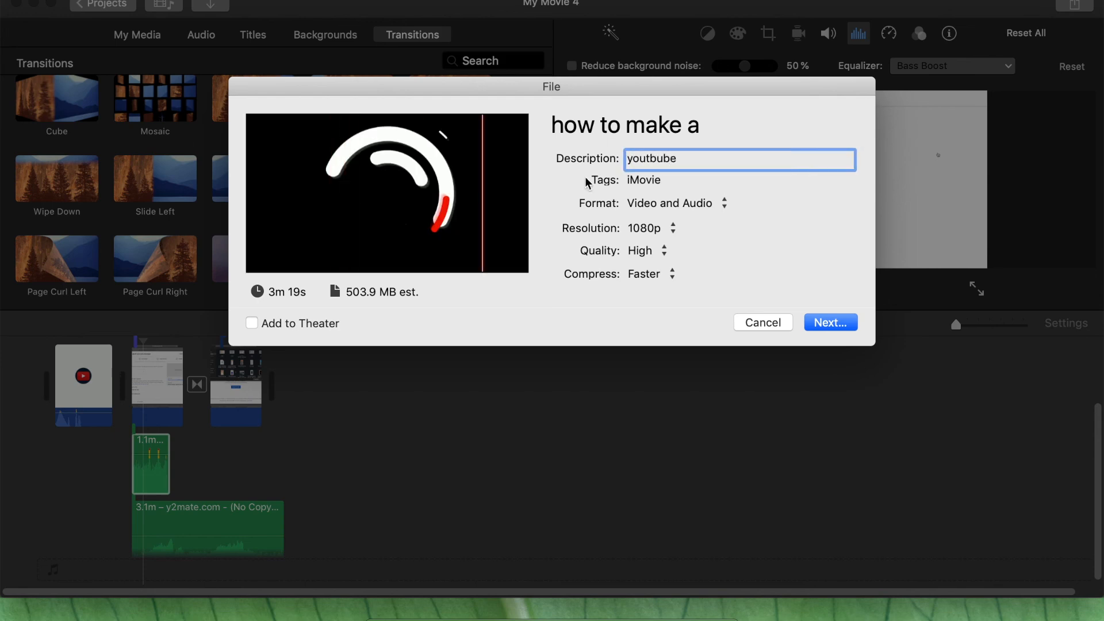
{"action": "key", "text": "Tab"}
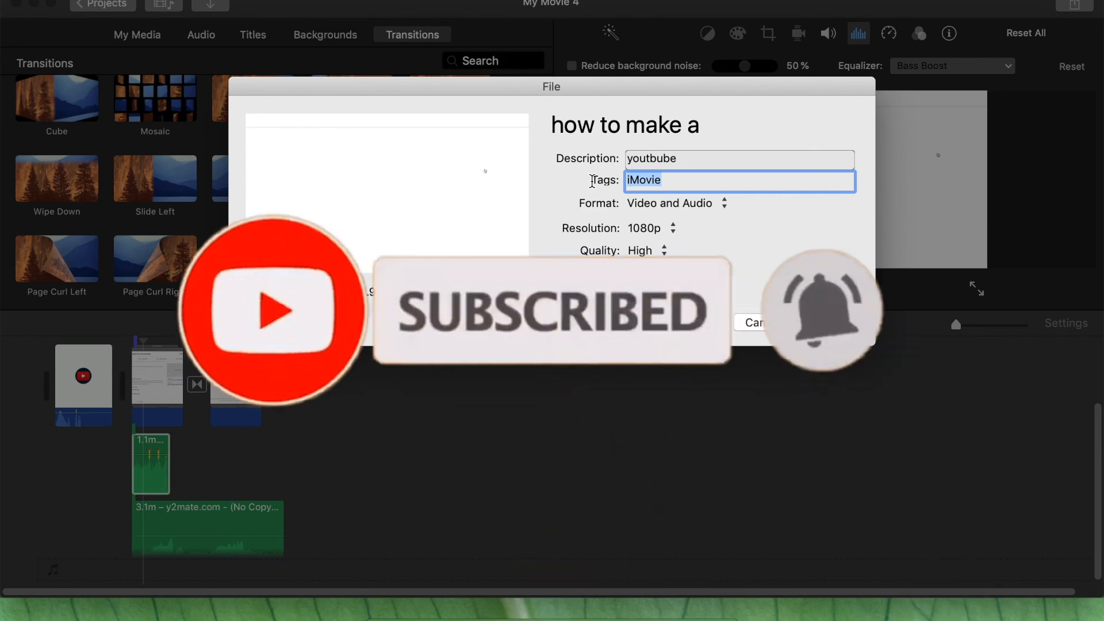
{"action": "type", "text": "youtubr"}
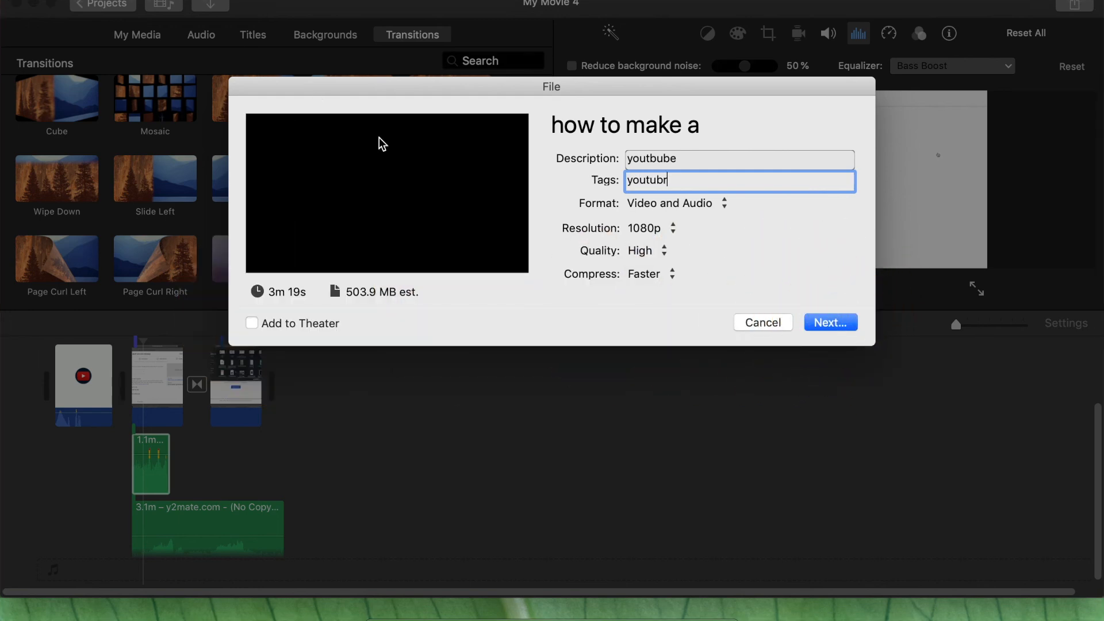
{"action": "left_click", "coordinate": [748, 321]}
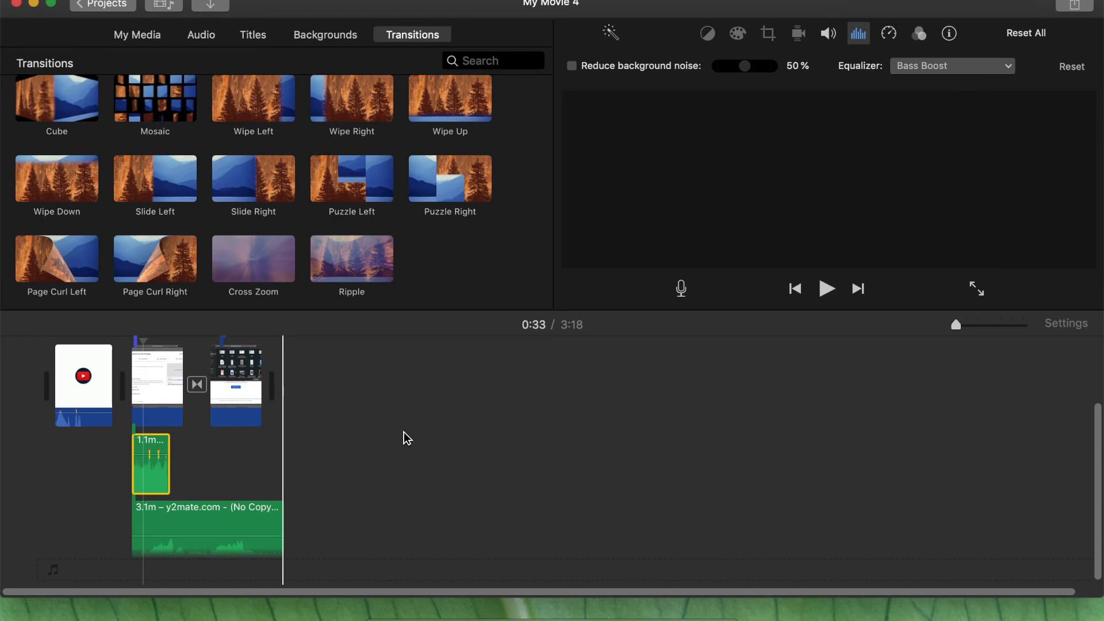
Step: Review the assembled timeline, including the voice recording, the green-screen subscribe overlay and the intro clip at the start
{"action": "key", "text": "super+plus"}
{"action": "scroll", "coordinate": [407, 438], "scroll_direction": "left", "scroll_amount": 15}
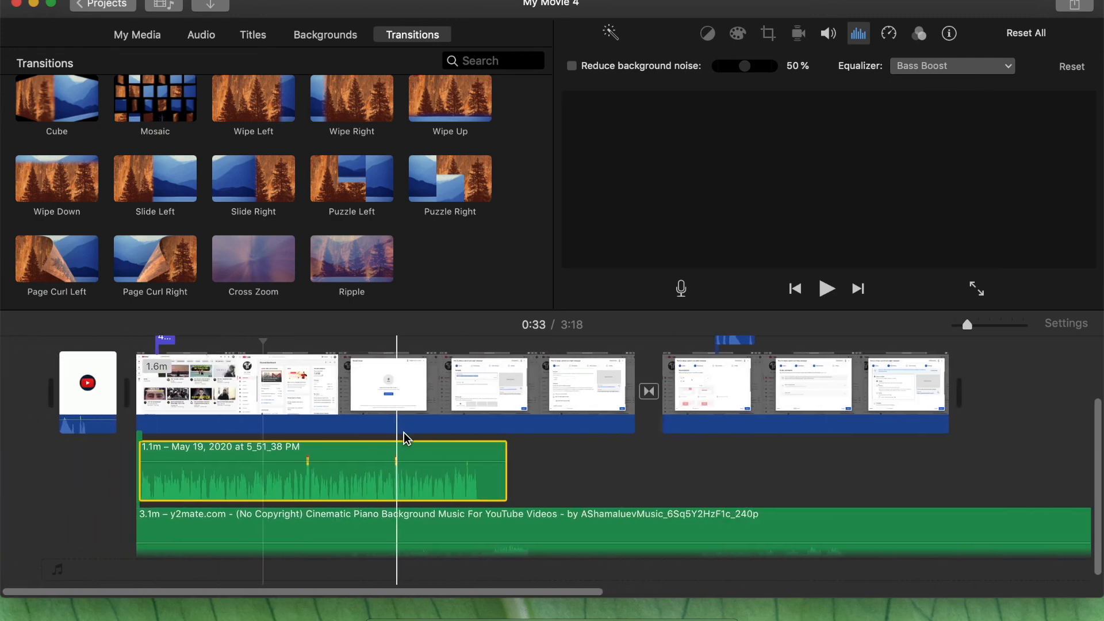
{"action": "key", "text": "super+minus"}
{"action": "scroll", "coordinate": [267, 432], "scroll_direction": "up", "scroll_amount": 3}
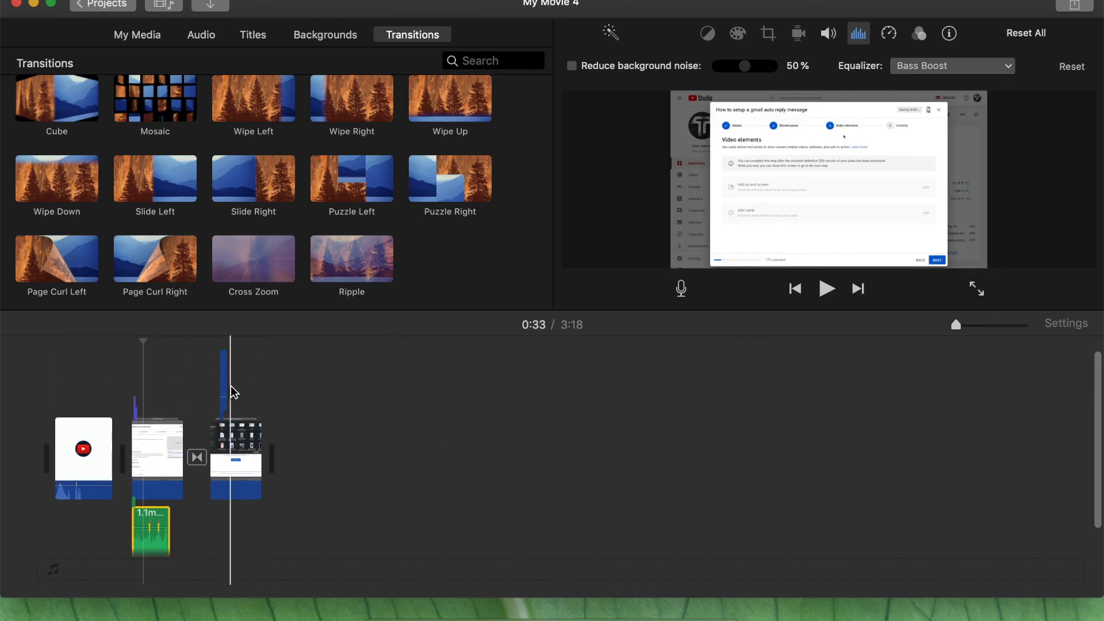
{"action": "left_click", "coordinate": [225, 382]}
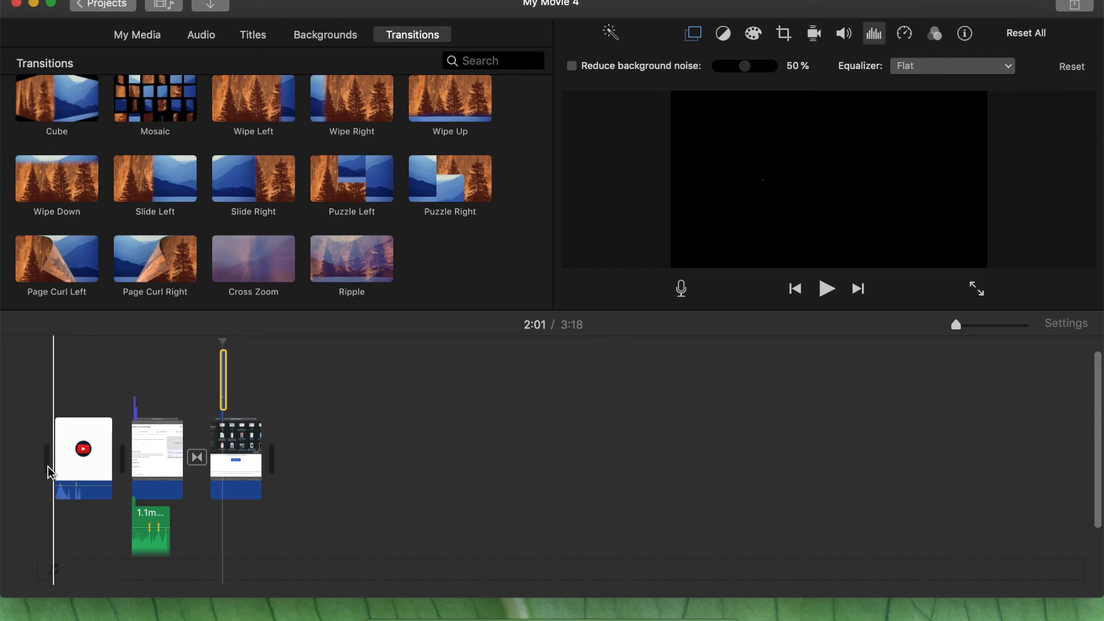
{"action": "key", "text": "super+plus"}
{"action": "key", "text": "super+plus"}
{"action": "key", "text": "super+plus"}
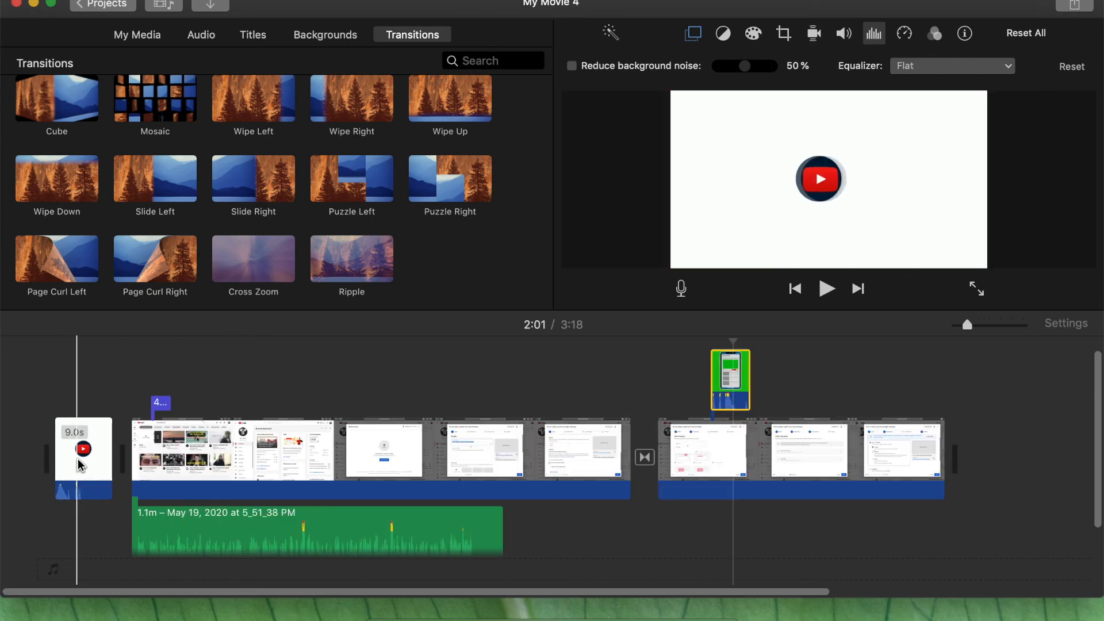
{"action": "scroll", "coordinate": [91, 467], "scroll_direction": "left", "scroll_amount": 3}
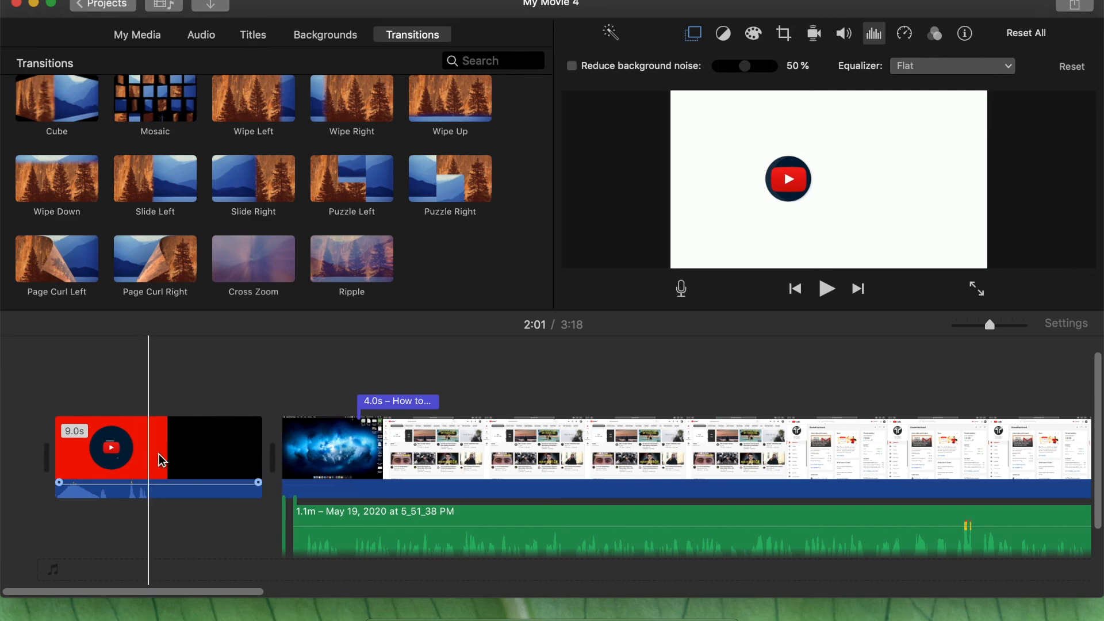
Step: Browse the available title styles and preview the intro clip at 0:05
{"action": "left_click", "coordinate": [266, 37]}
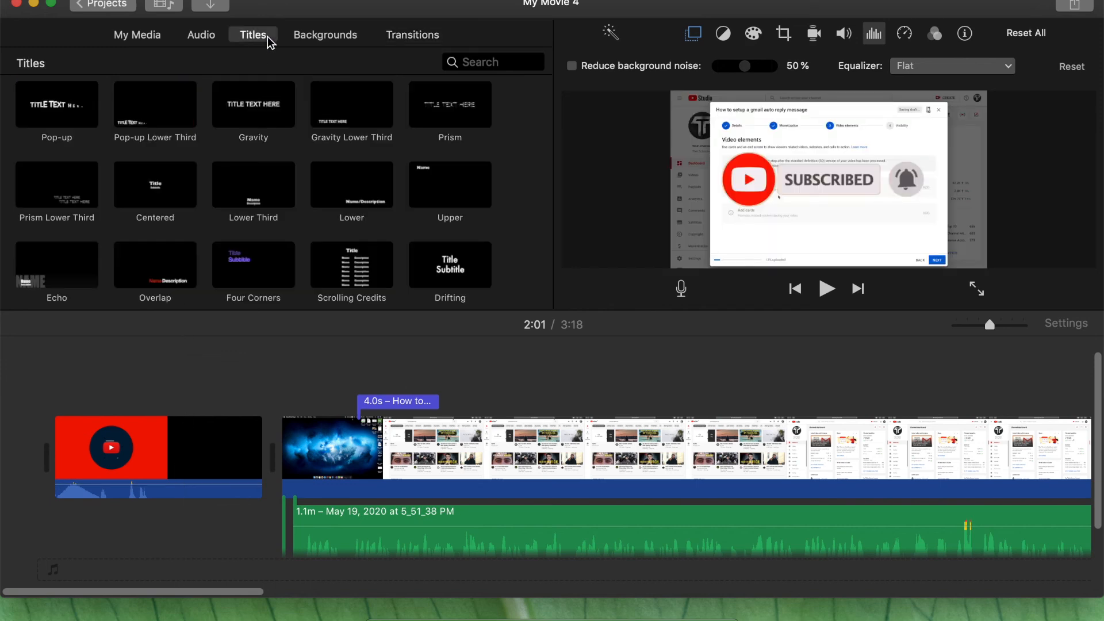
{"action": "scroll", "coordinate": [322, 95], "scroll_direction": "down", "scroll_amount": 2}
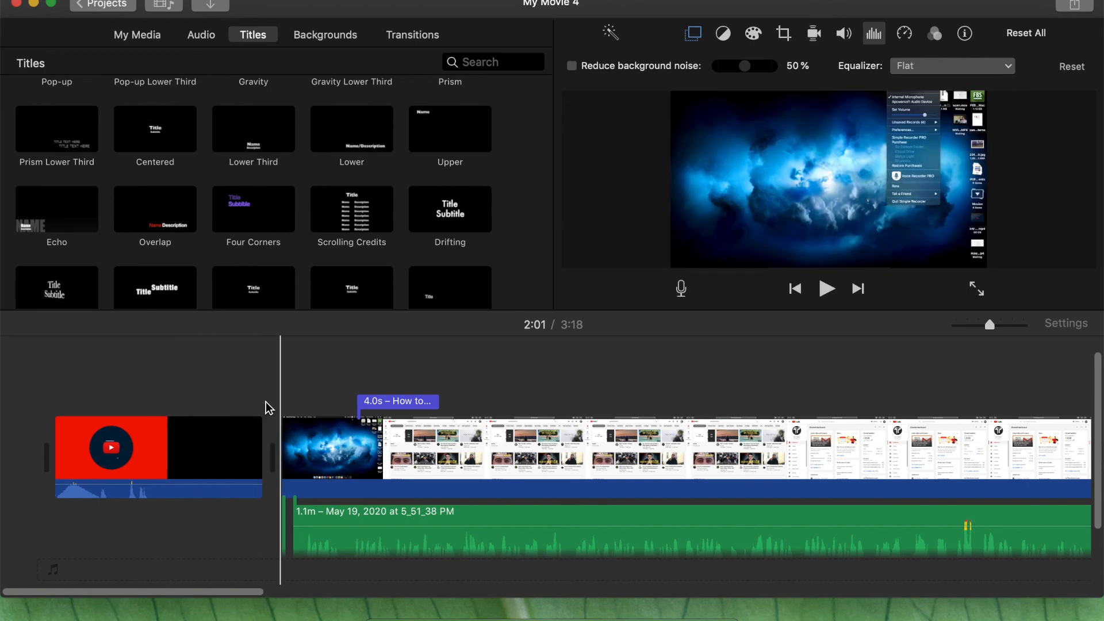
{"action": "left_click", "coordinate": [184, 408]}
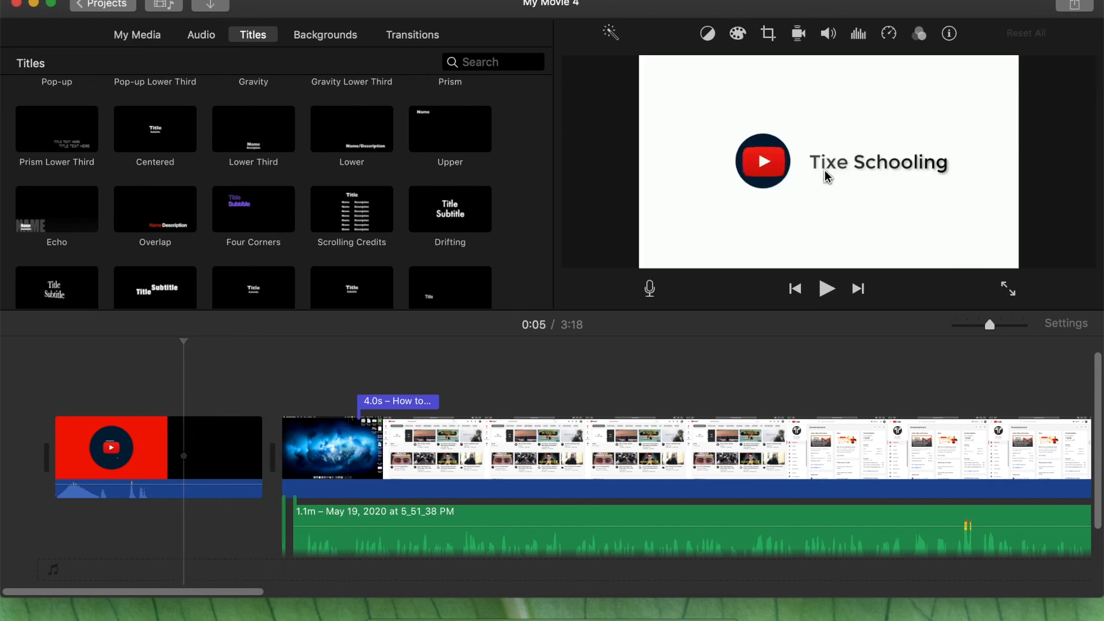